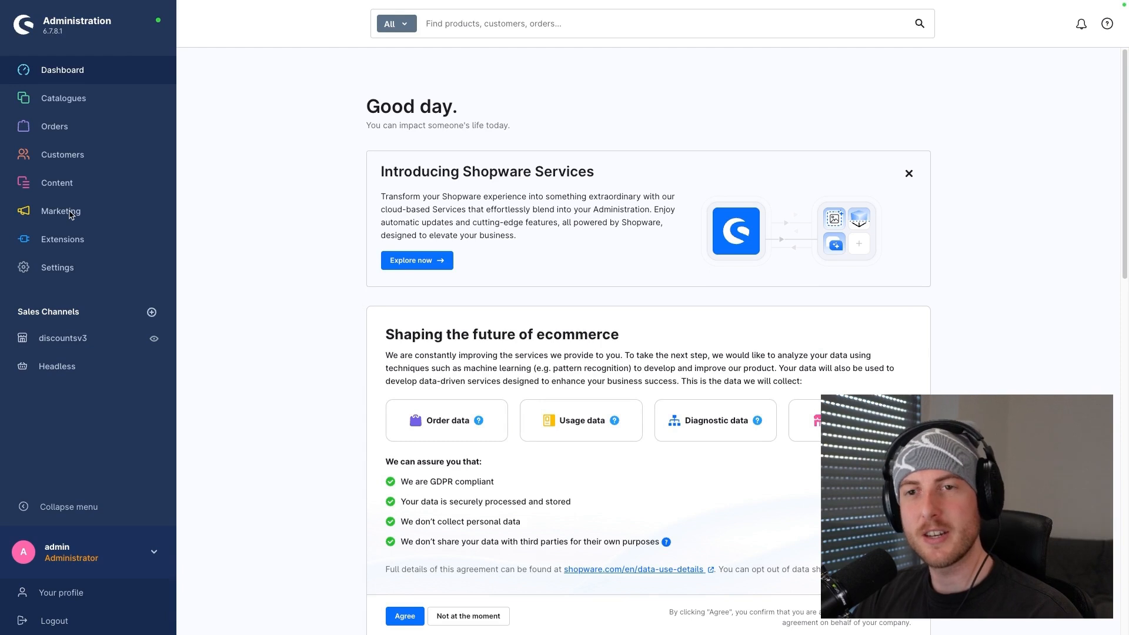
Open the marketing promotions list and start a new promotion
click(70, 213)
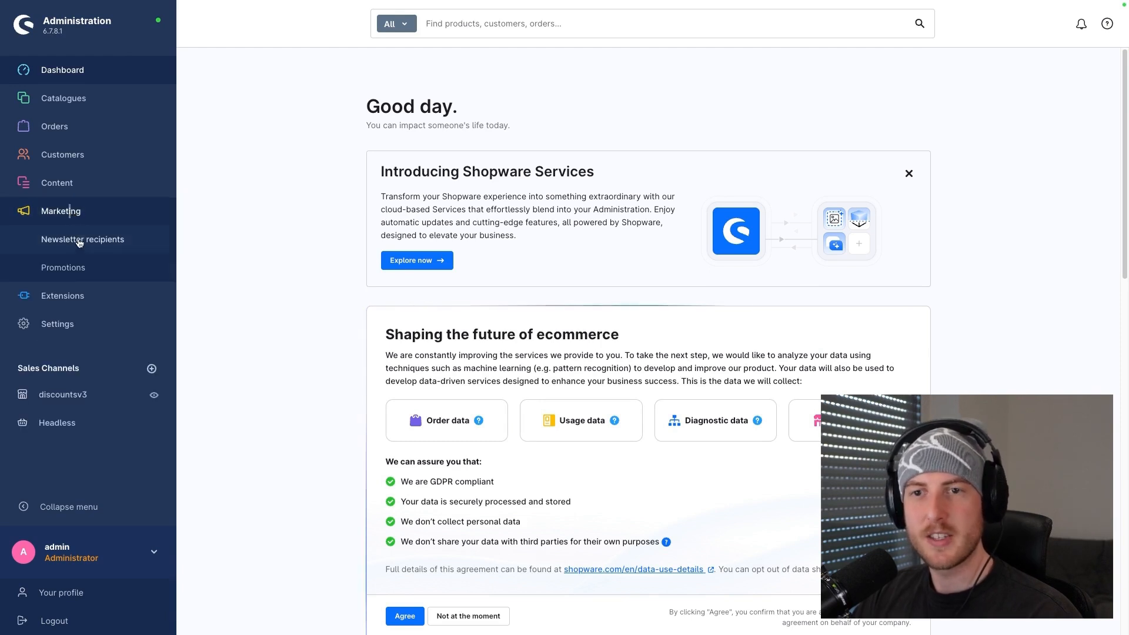
click(79, 268)
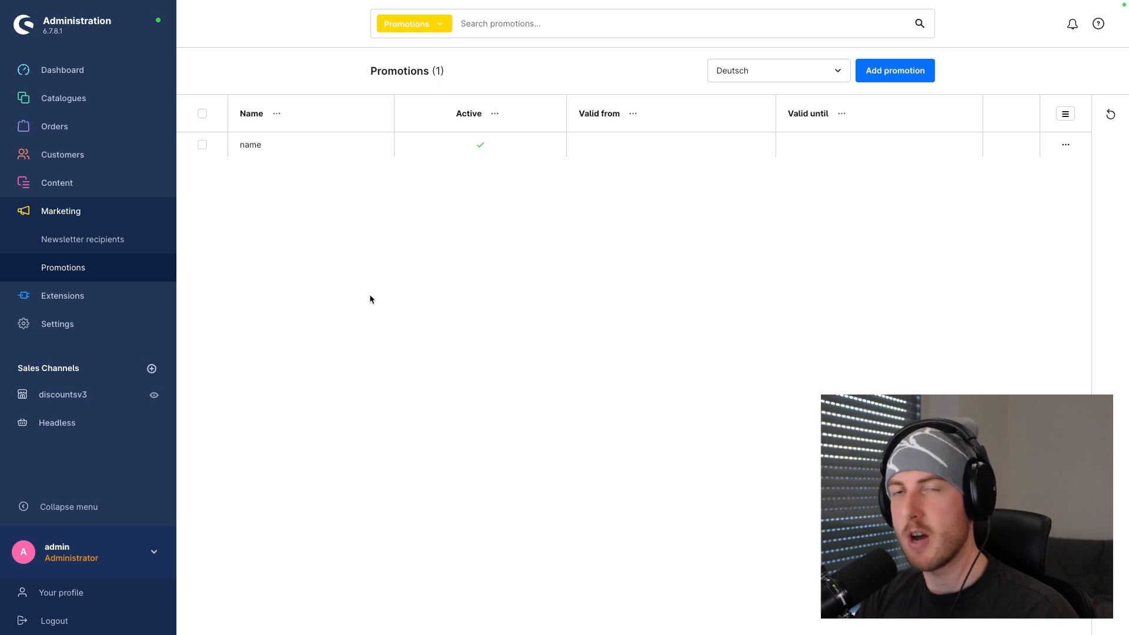
click(1066, 146)
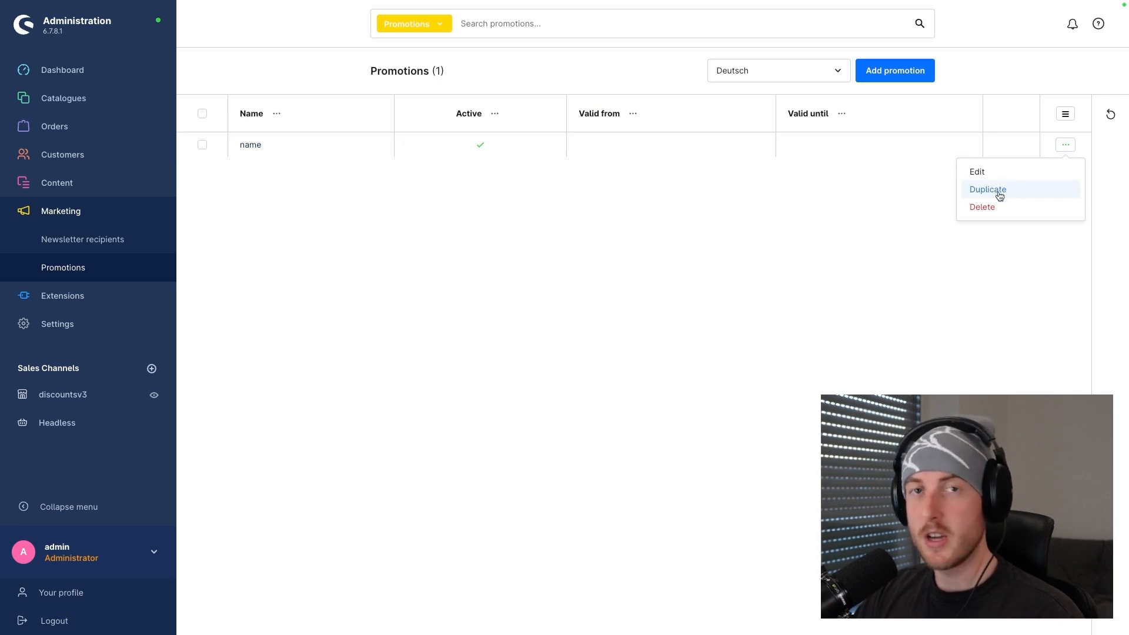
click(892, 220)
click(892, 75)
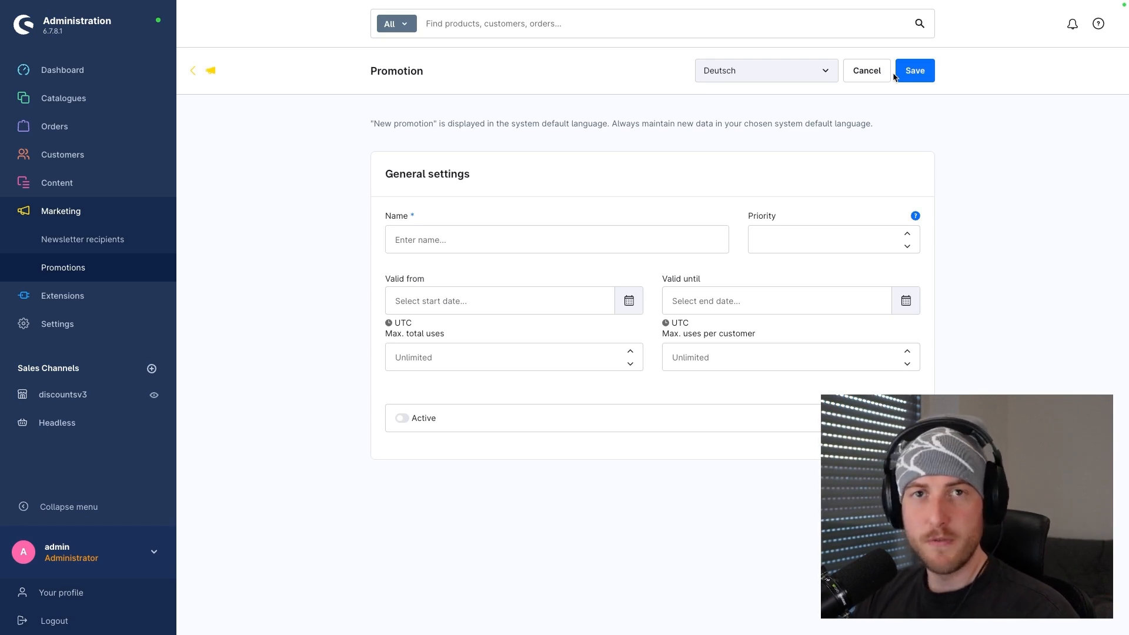
Name the promotion "name2", give it priority 1, activate it and save it
click(403, 245)
text(na)
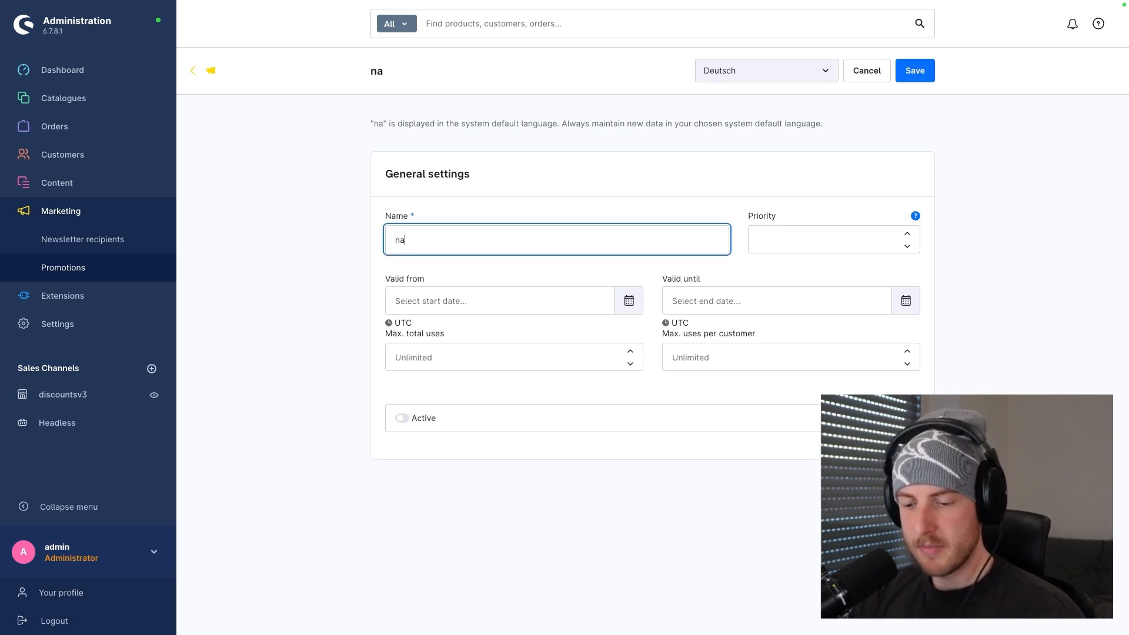
text(me2)
click(598, 175)
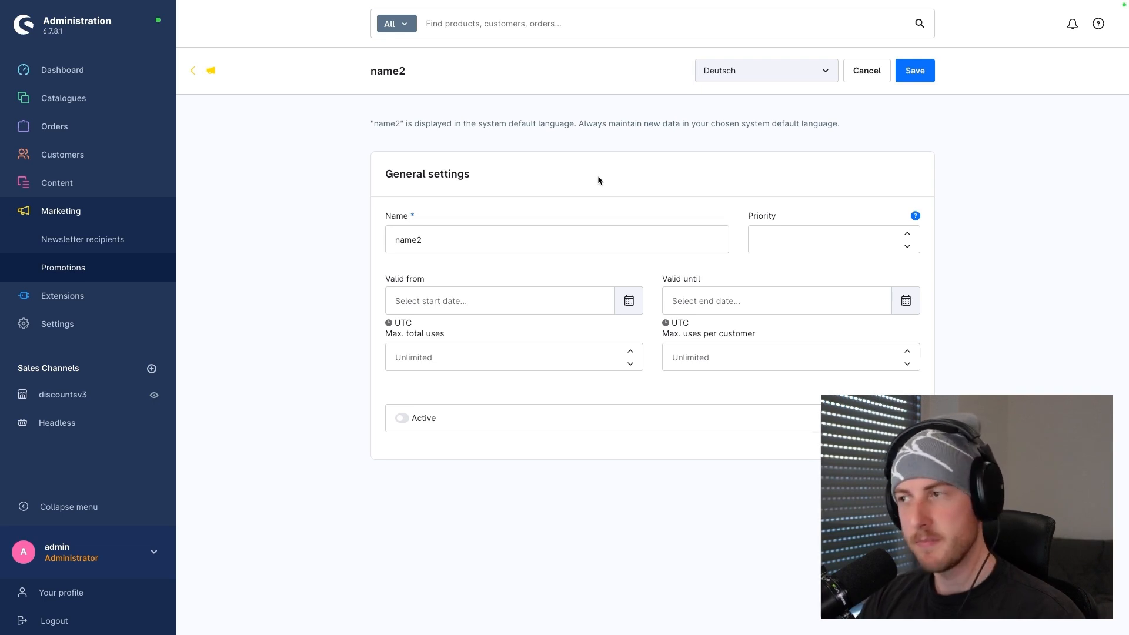
click(777, 239)
text(1)
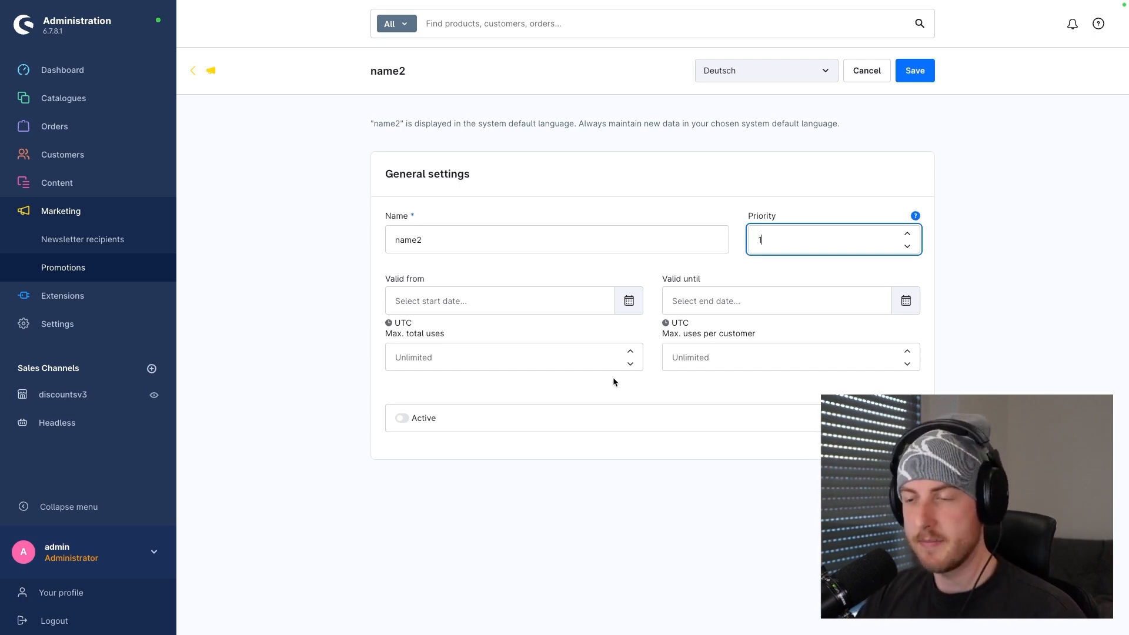
click(402, 419)
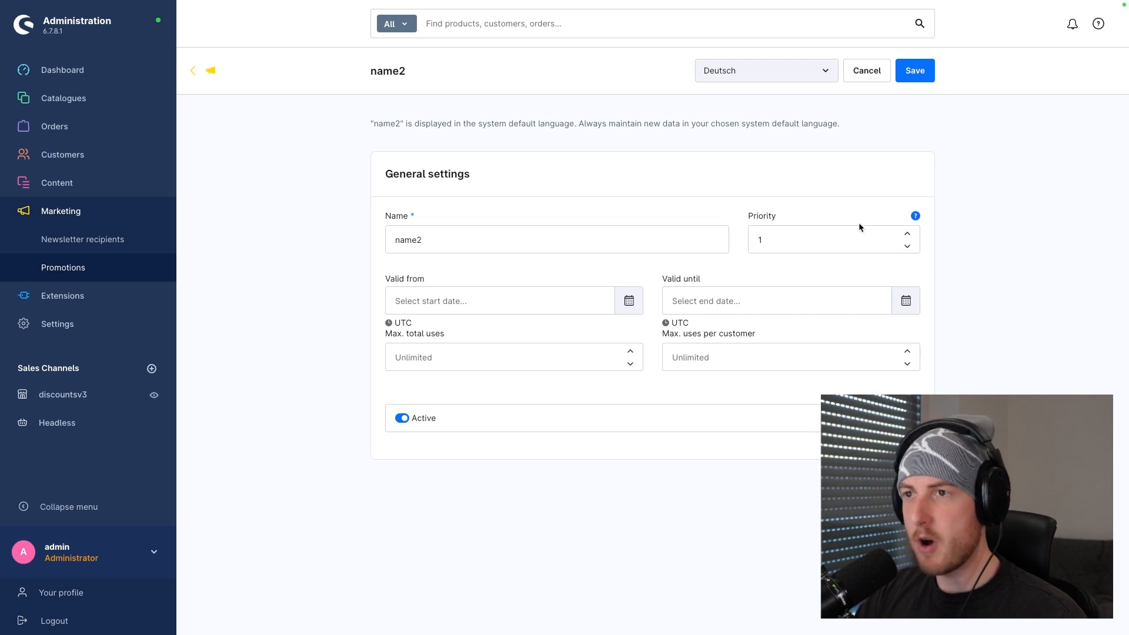
click(916, 73)
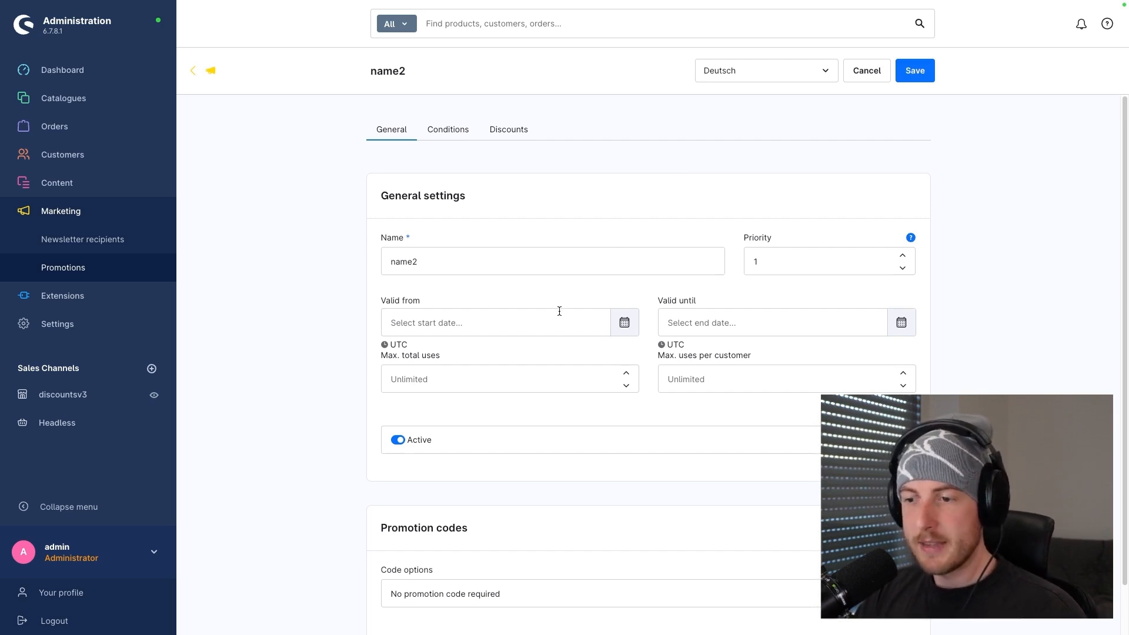
Set the promotion's code option to Fixed promotion code
scroll(553, 312, down, 1)
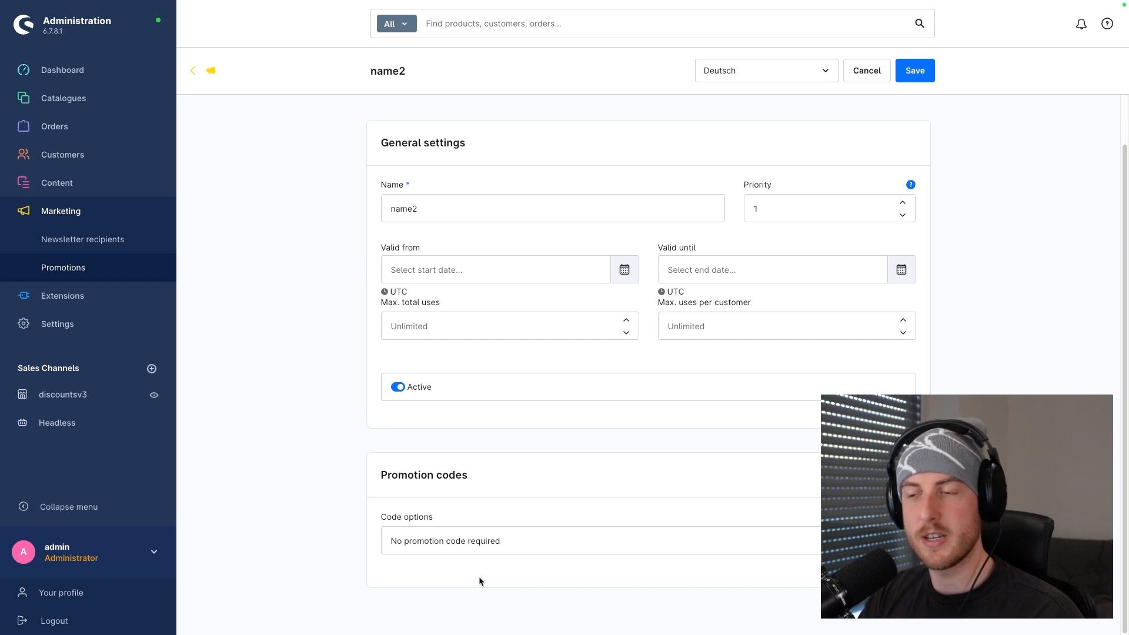
click(528, 545)
click(474, 481)
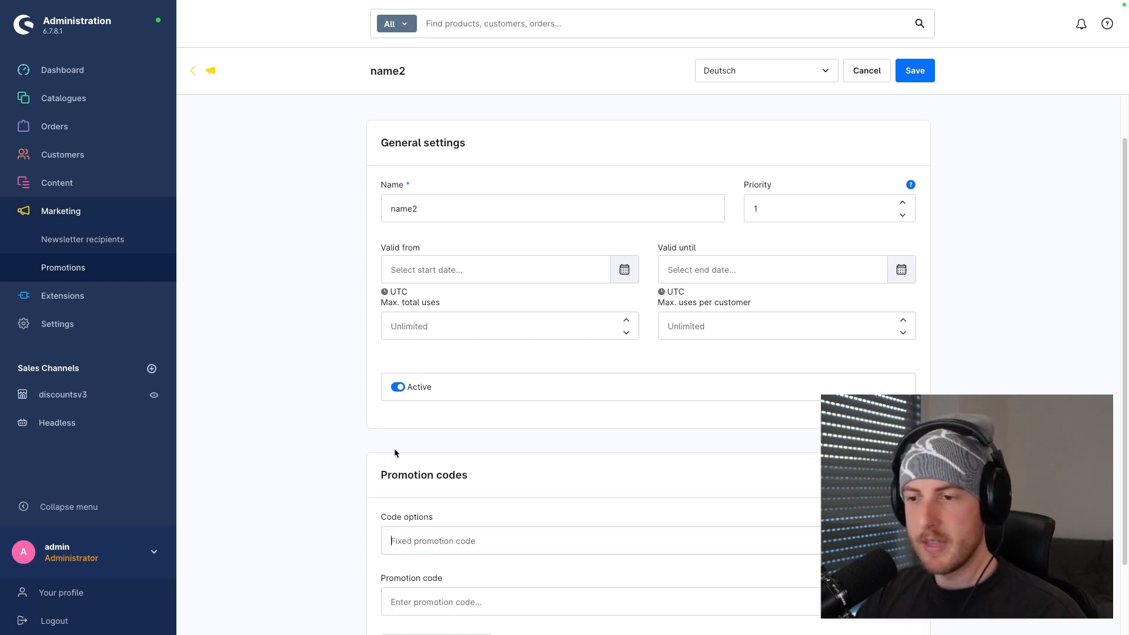
scroll(388, 449, up, 1)
scroll(387, 449, down, 3)
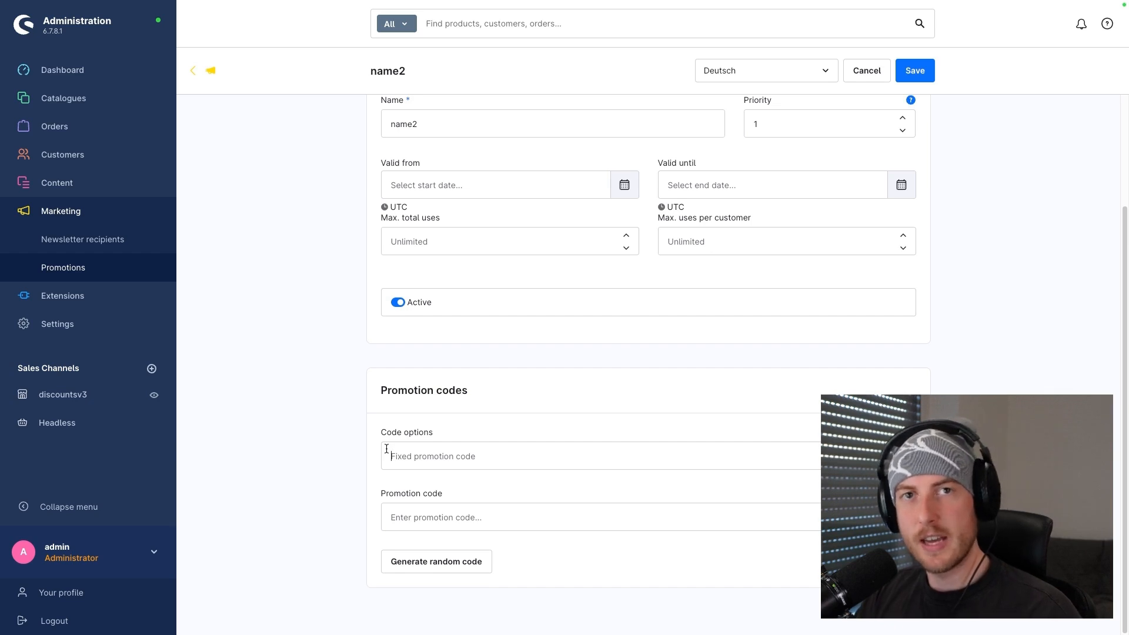
Switch the code option to Individual promotion codes and try to generate 10 codes with the custom pattern %s%s%s%s%s
click(450, 458)
click(453, 427)
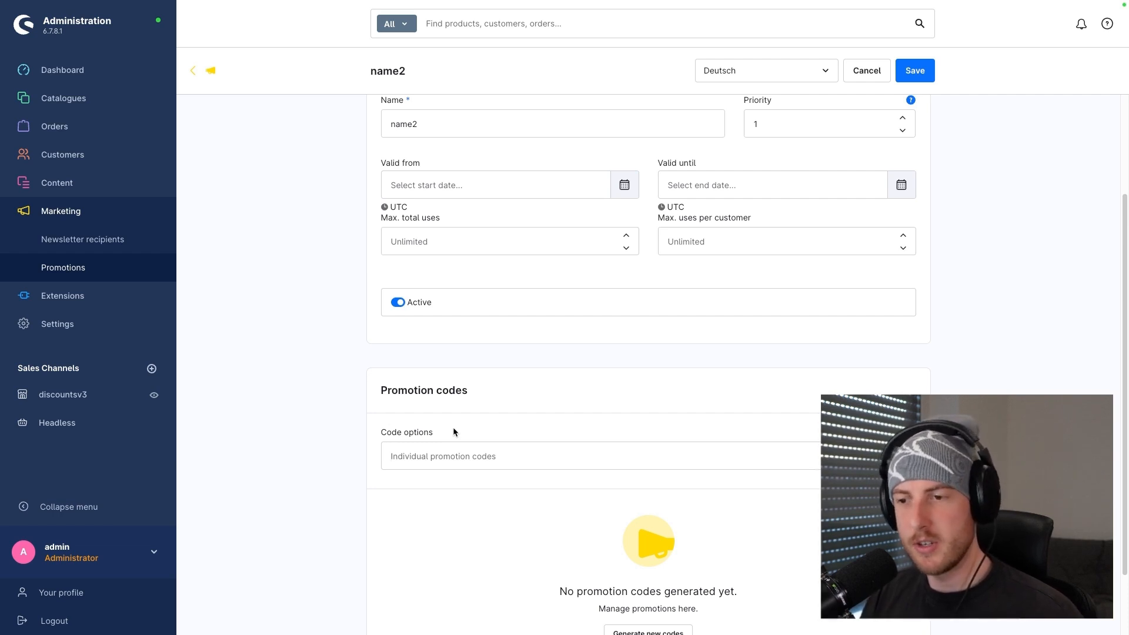
scroll(547, 423, down, 2)
click(671, 556)
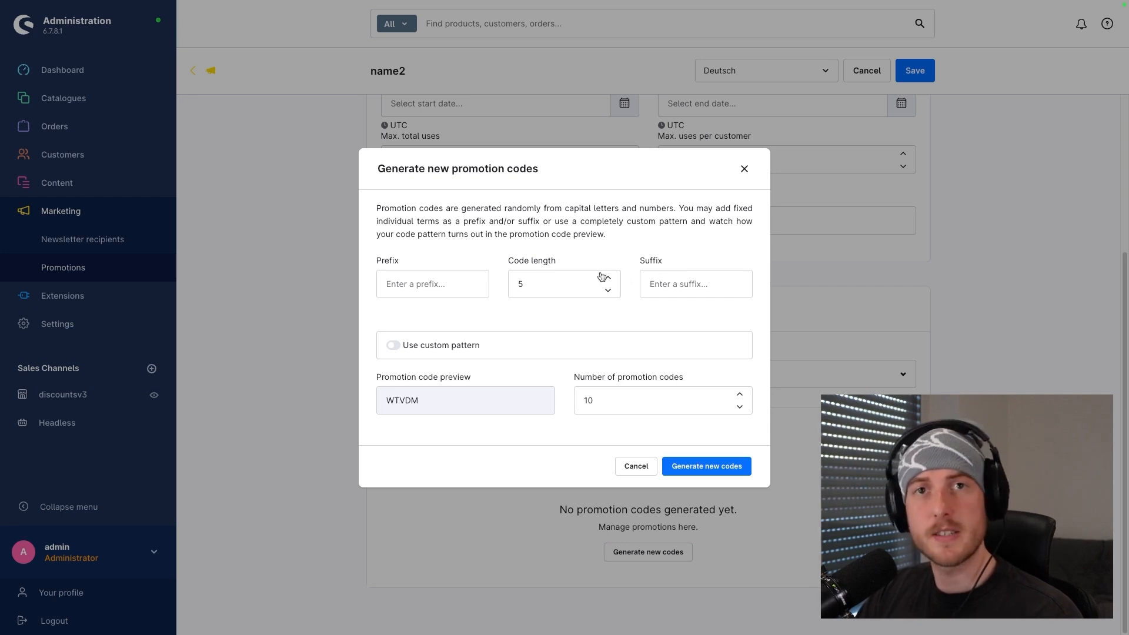
click(538, 288)
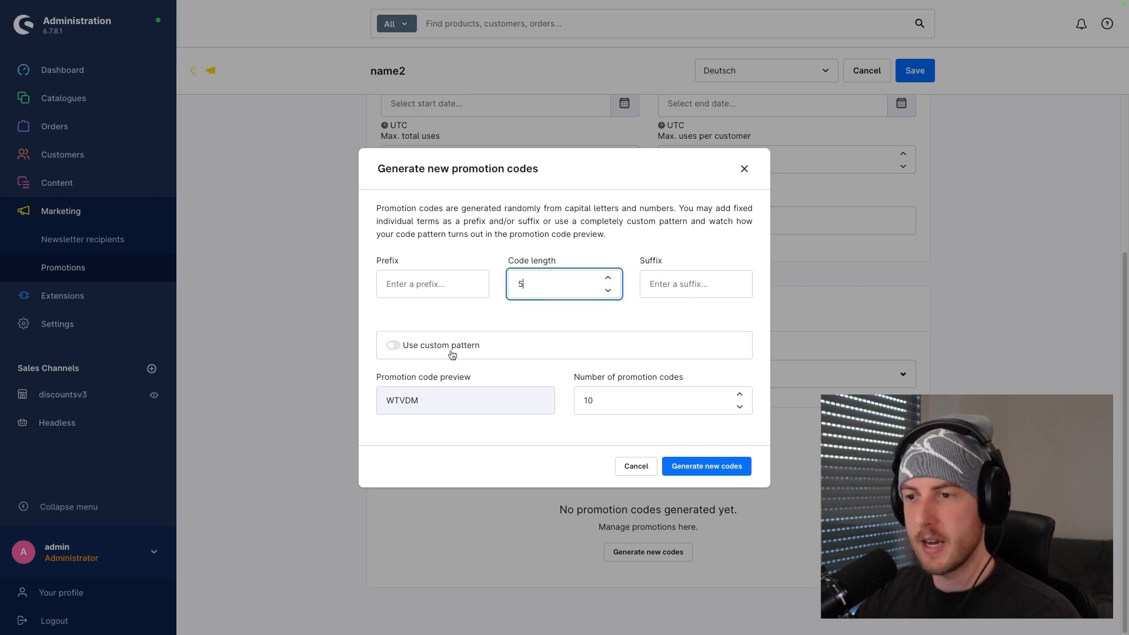
click(393, 346)
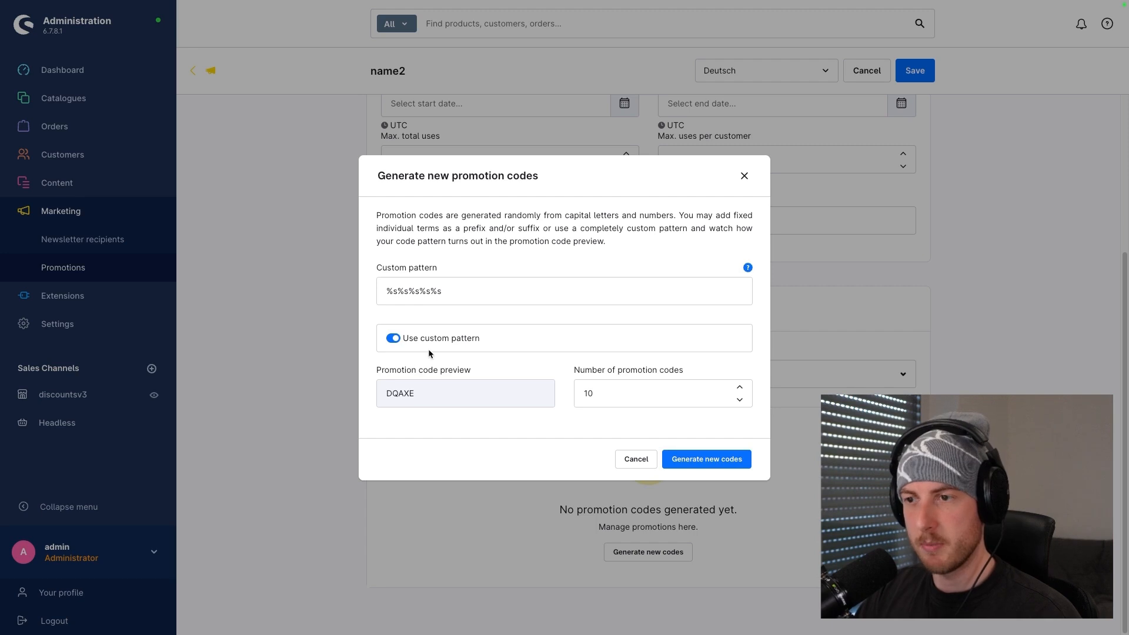
mouse_move(749, 270)
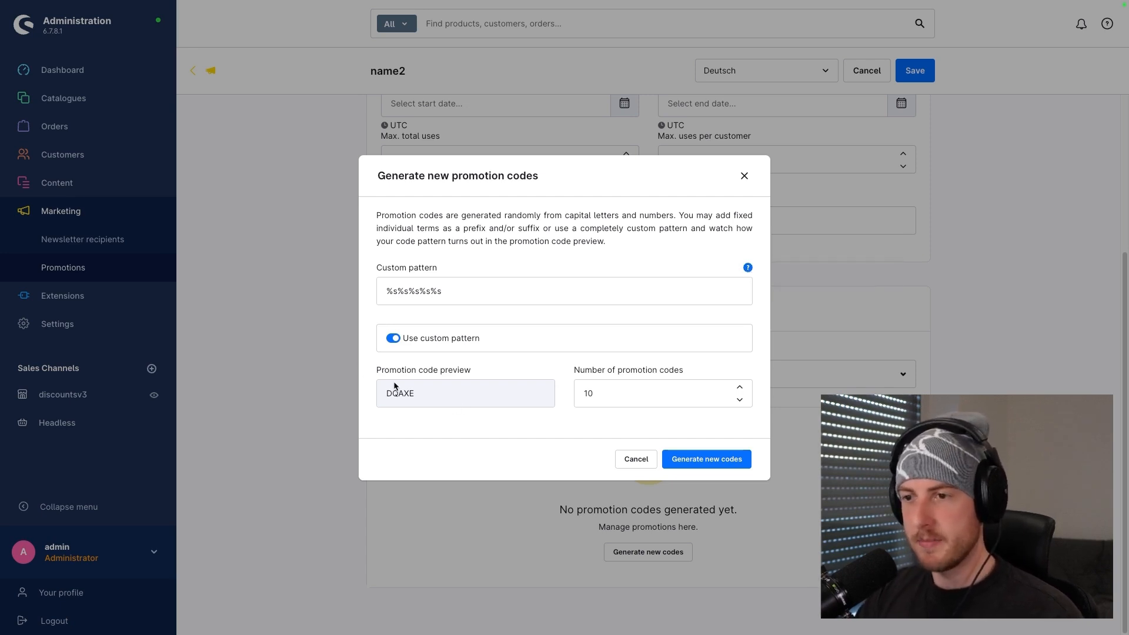
click(671, 456)
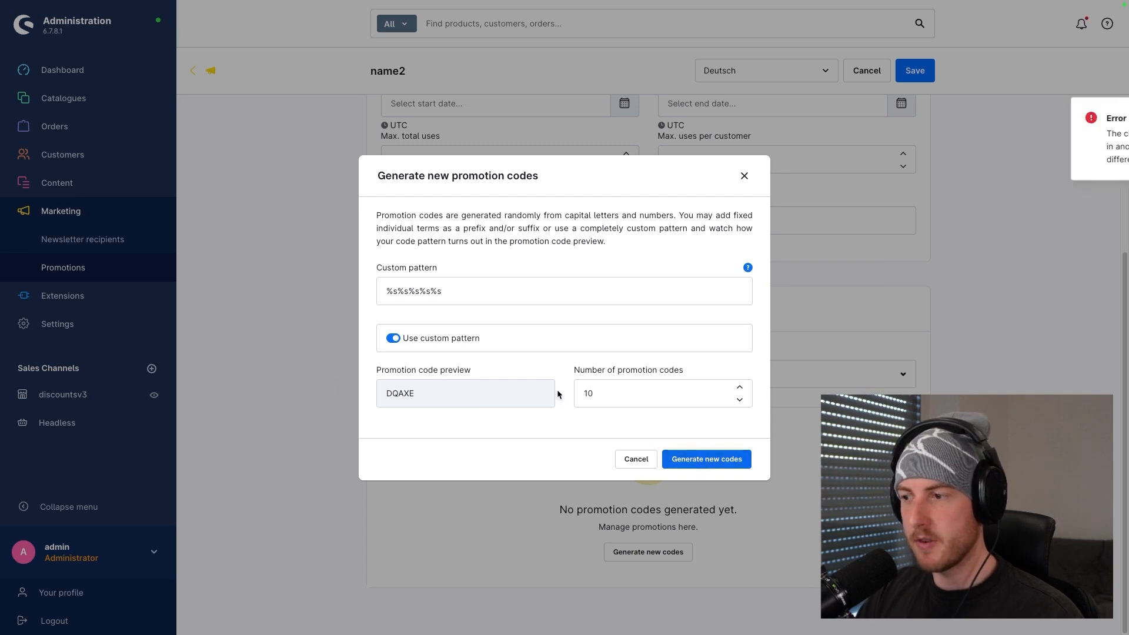
Extend the custom pattern to %s%s%s%s%s%d and generate 10 individual promotion codes
click(457, 293)
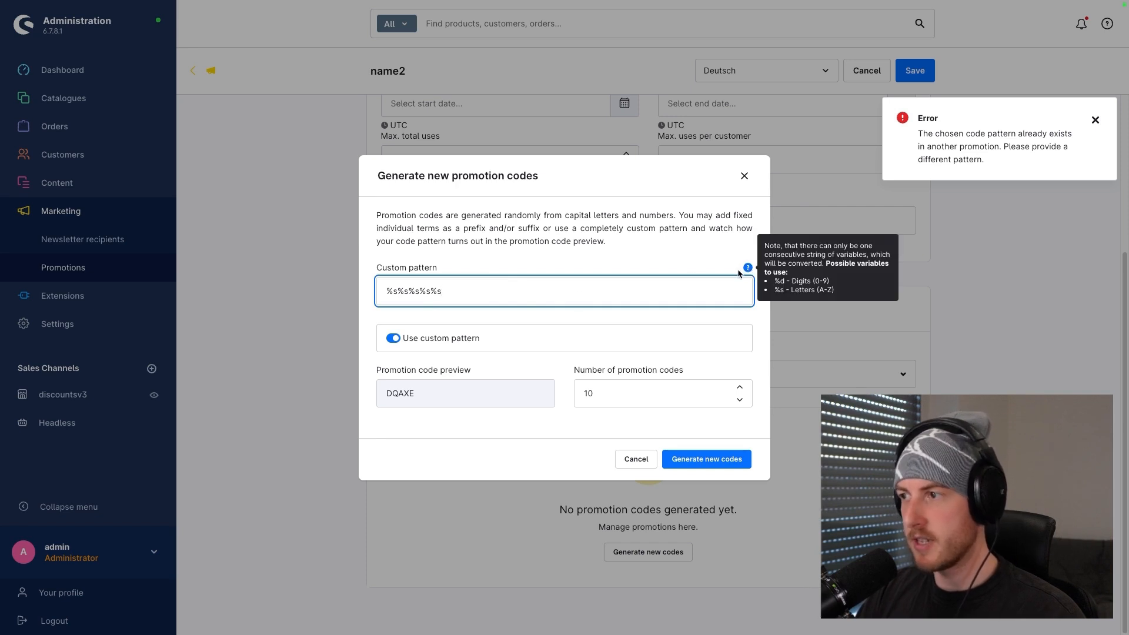
text(%d)
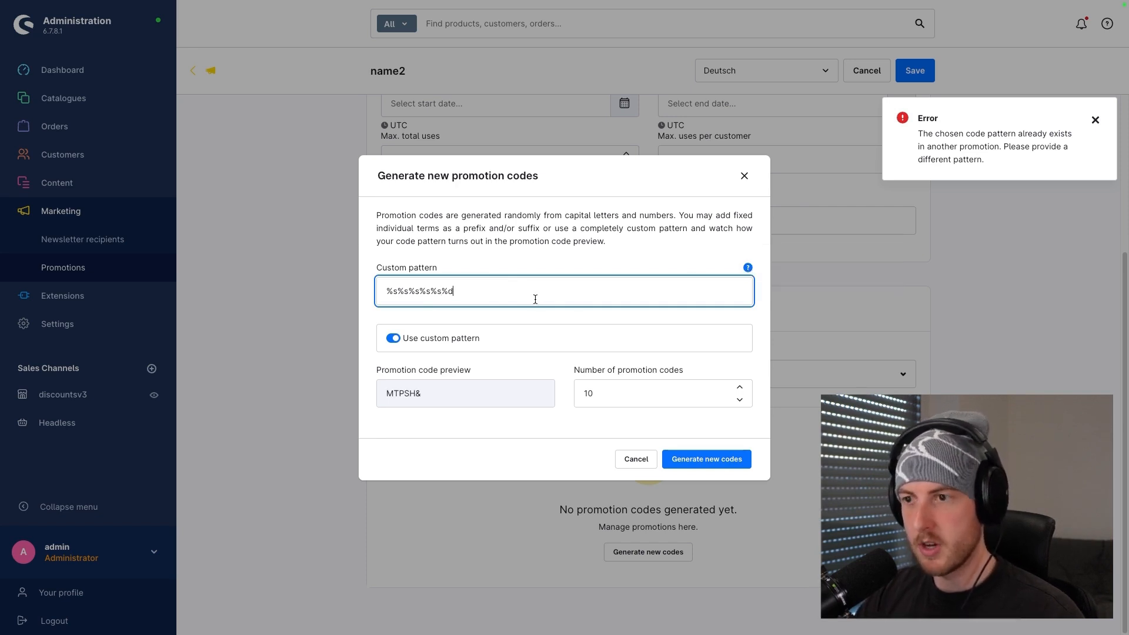
click(534, 420)
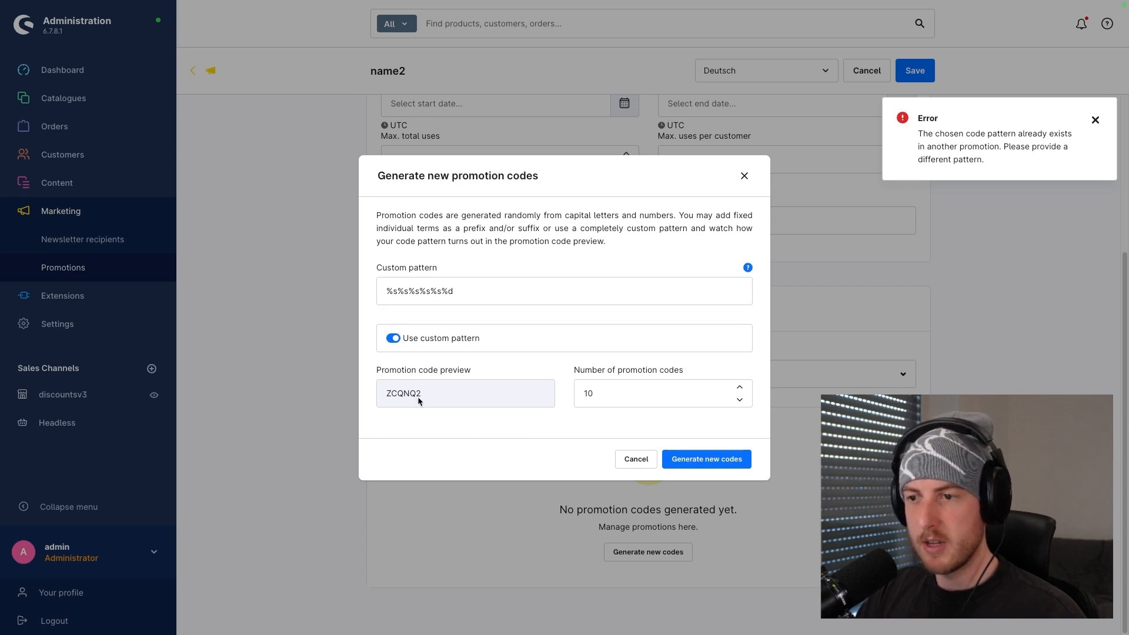
click(679, 459)
scroll(601, 419, down, 4)
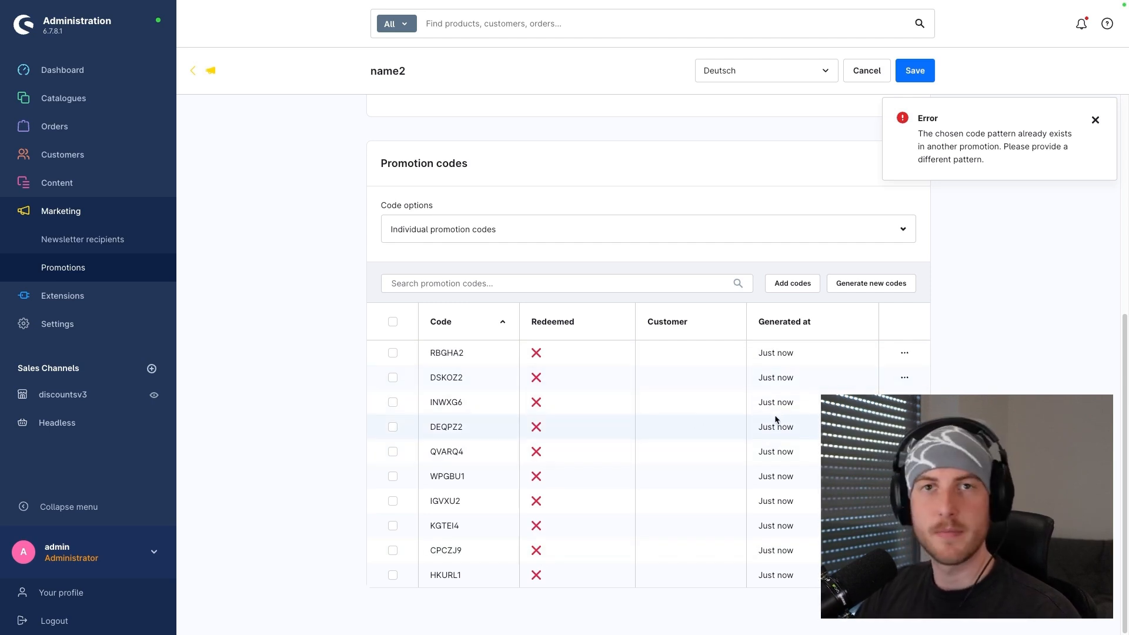
Check the actions available for the first generated code and dismiss the error notification
click(903, 355)
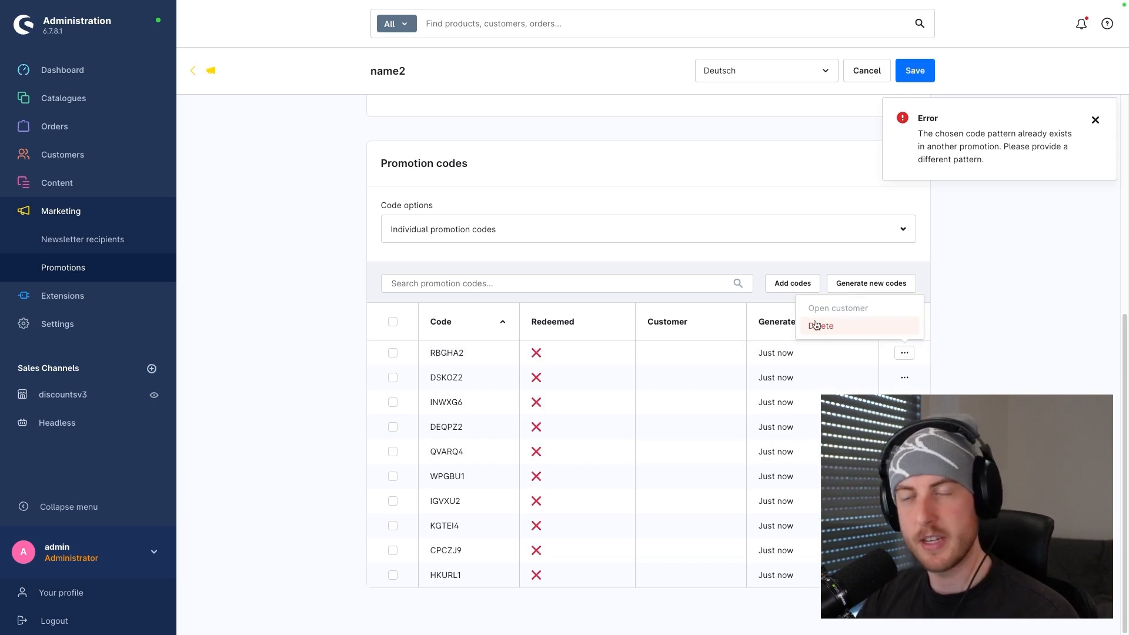
click(426, 410)
scroll(457, 402, up, 6)
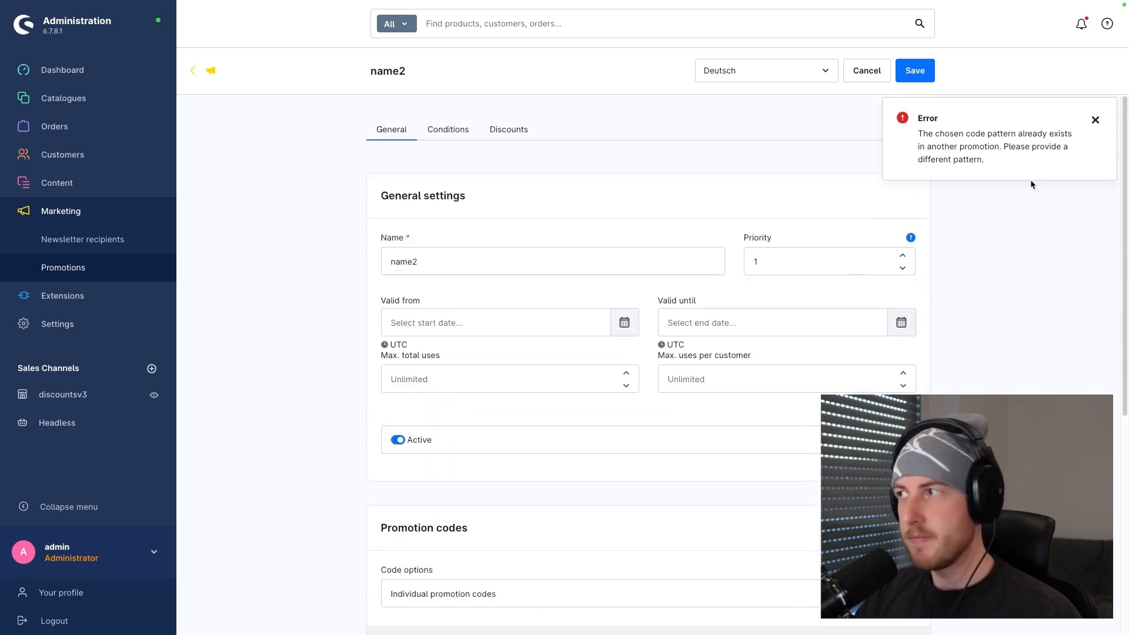
click(1096, 120)
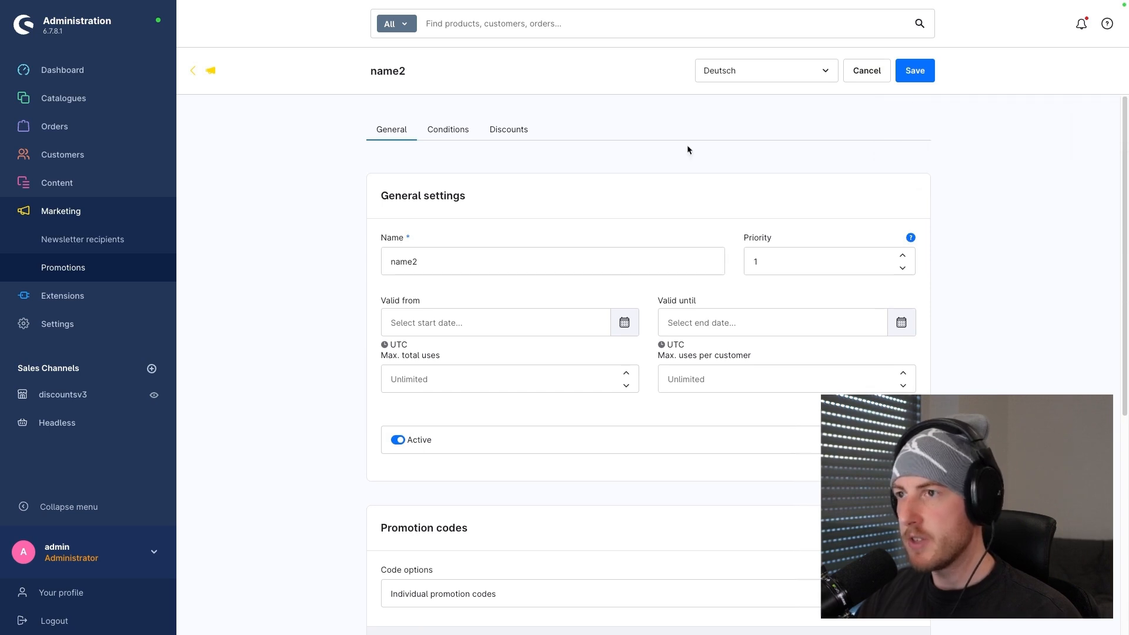
Assign the promotion to the discountsv3 sales channel in its pre-conditions
click(443, 135)
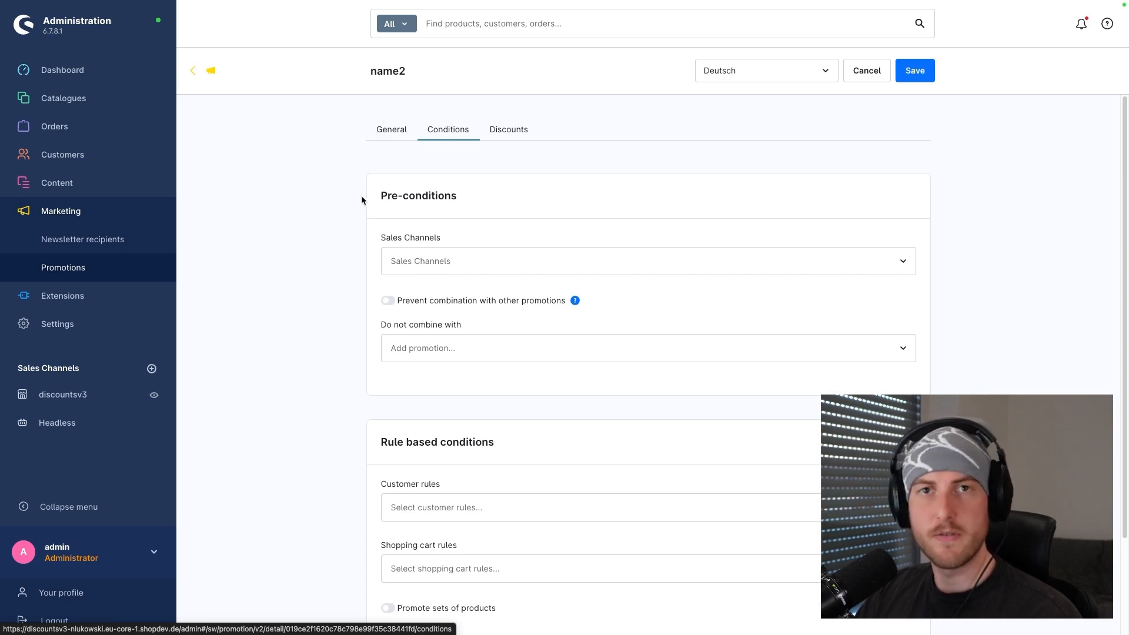
click(439, 259)
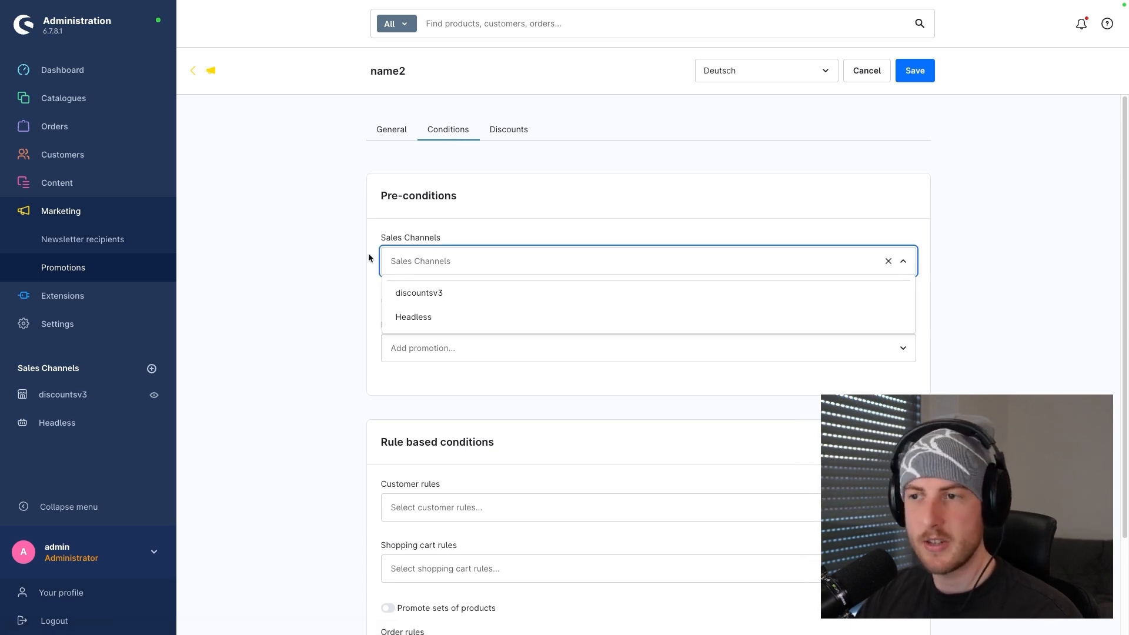
click(413, 292)
click(346, 270)
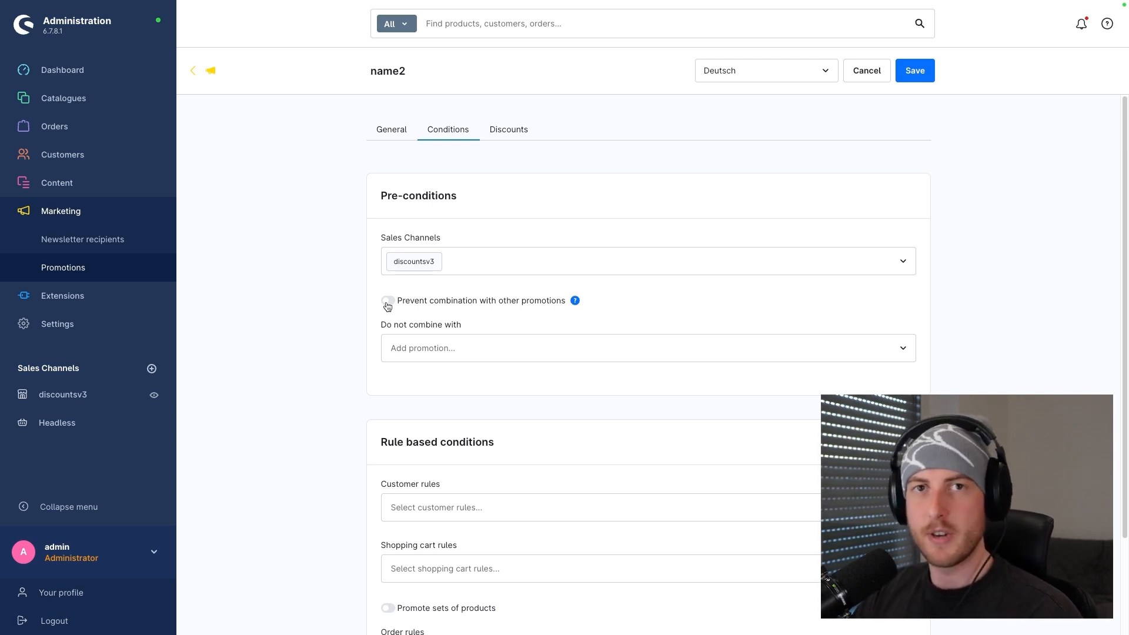
Exclude combining with the promotion "name" and enable preventing combination with other promotions
click(416, 348)
click(358, 355)
click(414, 347)
click(416, 317)
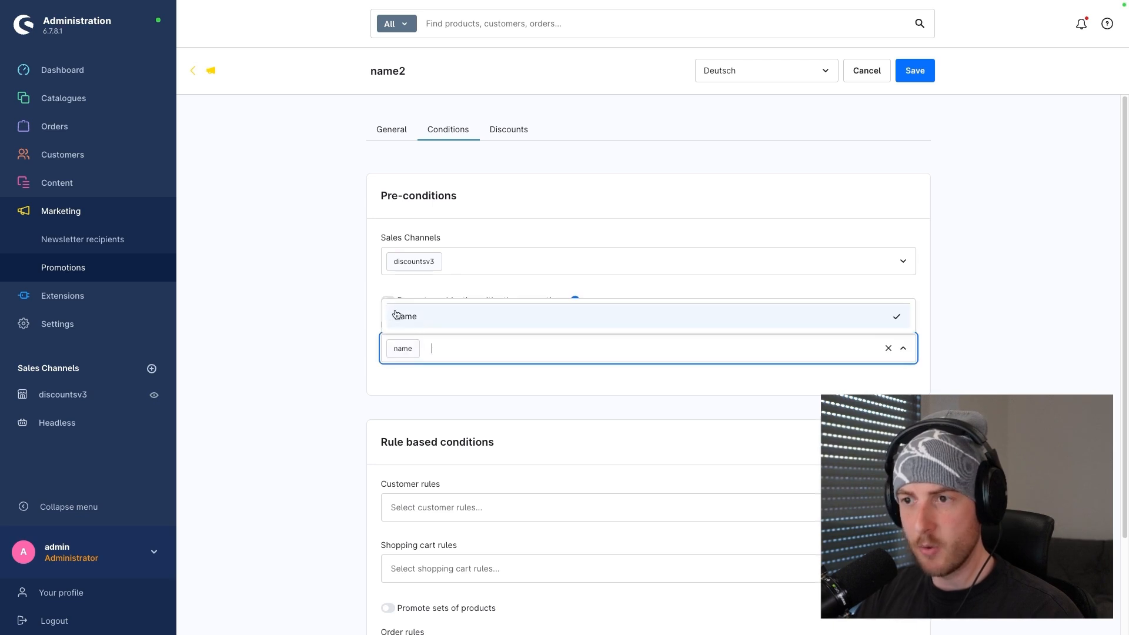
click(372, 301)
click(388, 302)
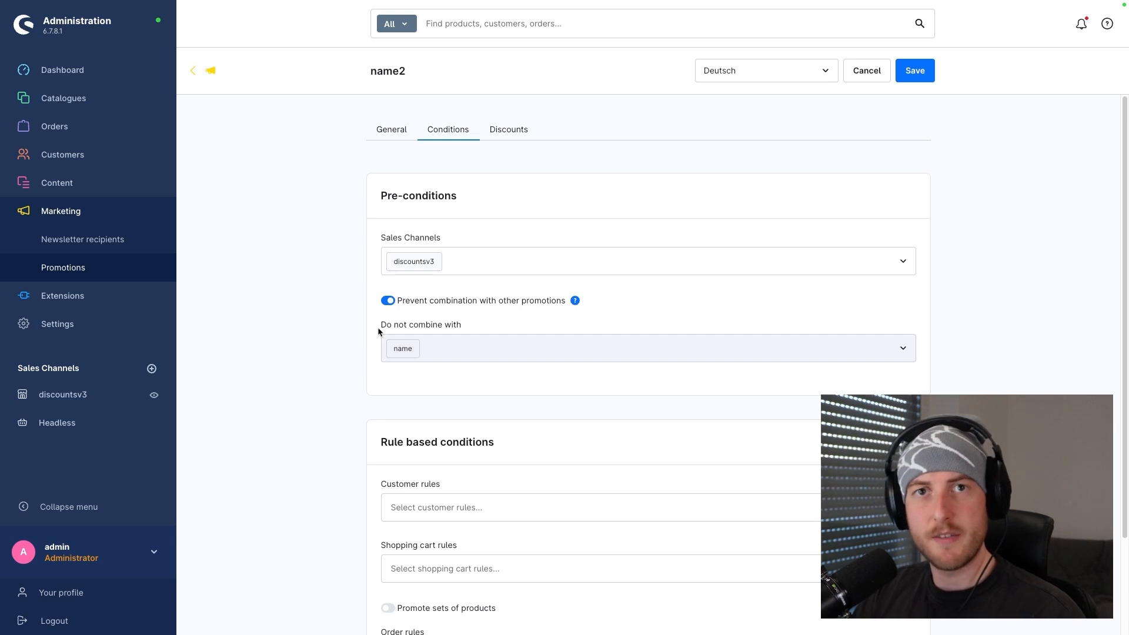
Check the order rules on offer without choosing any, and save the promotion's conditions
scroll(284, 349, down, 2)
scroll(283, 349, down, 1)
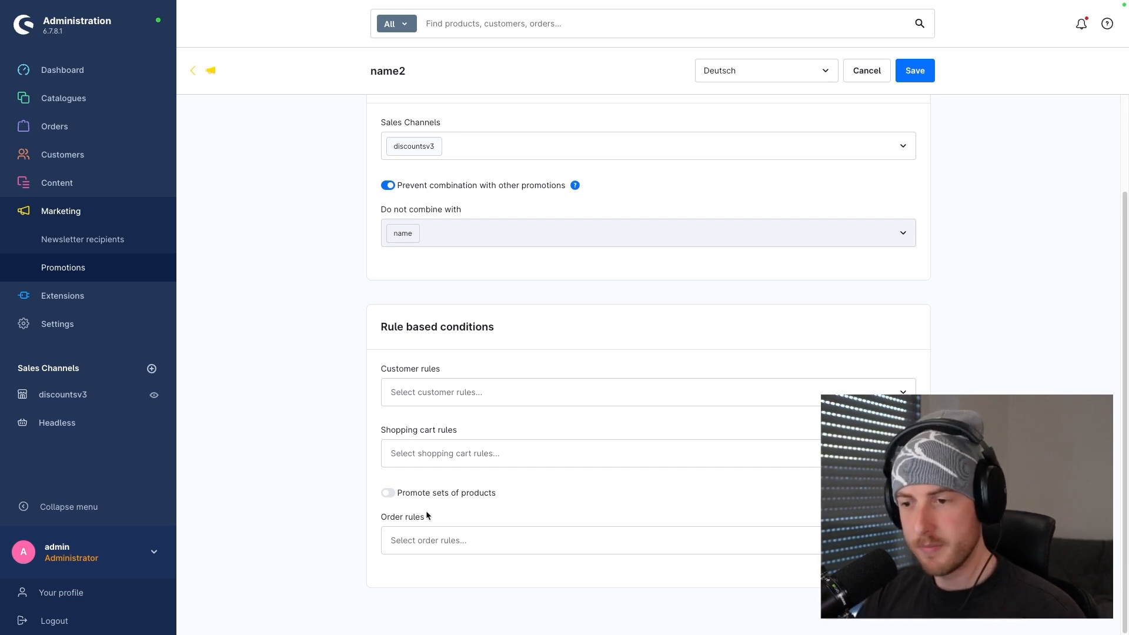
click(421, 540)
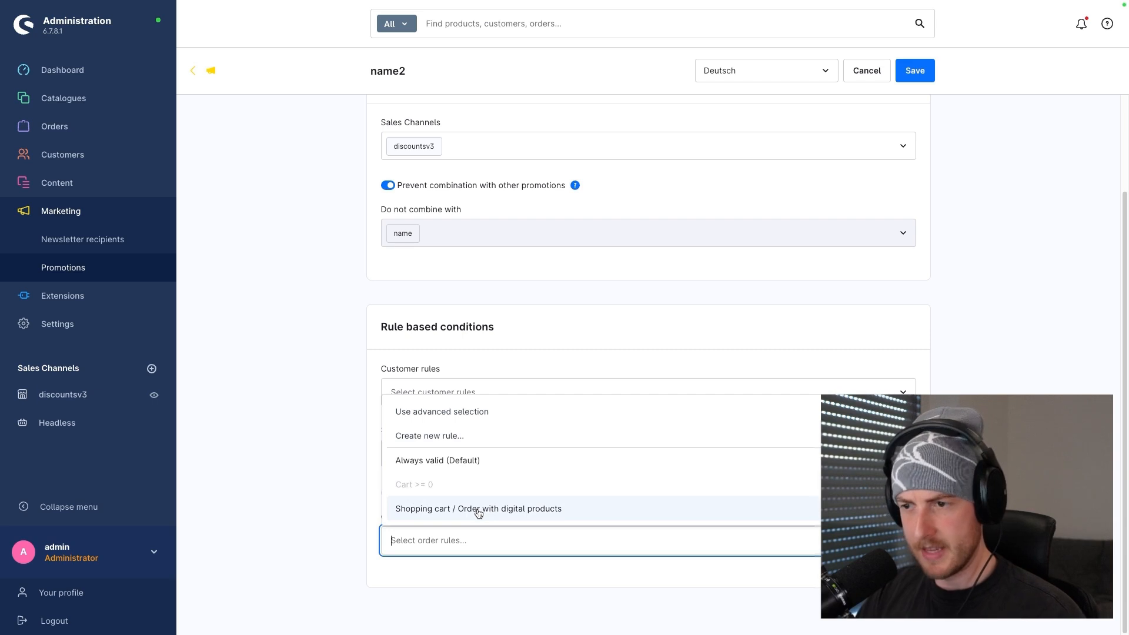
click(322, 447)
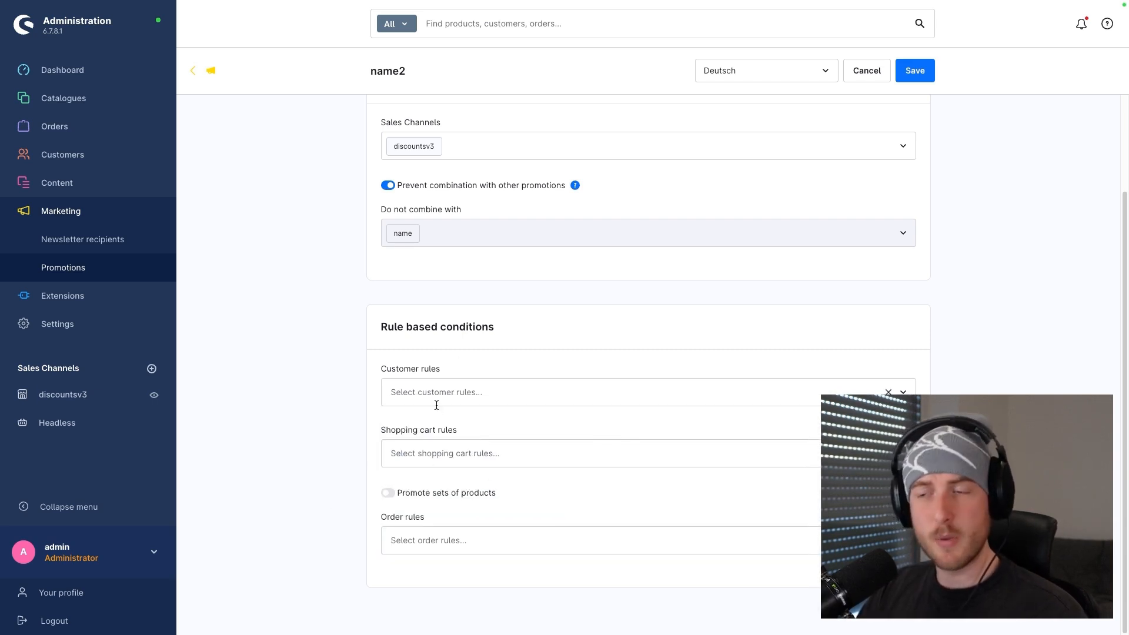
click(915, 70)
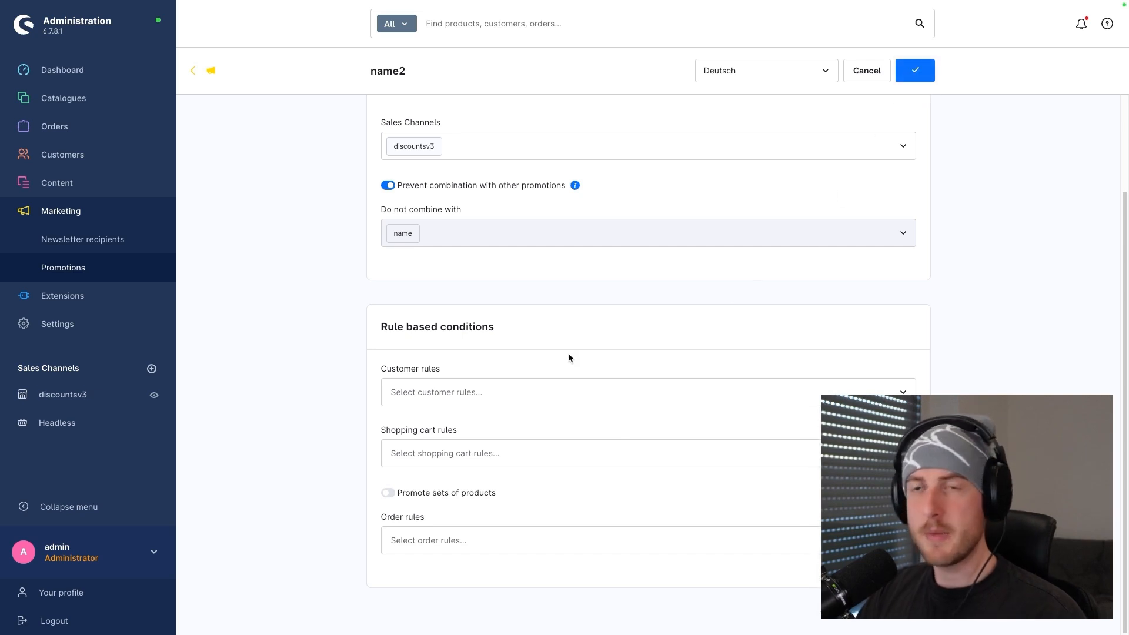
scroll(588, 330, up, 2)
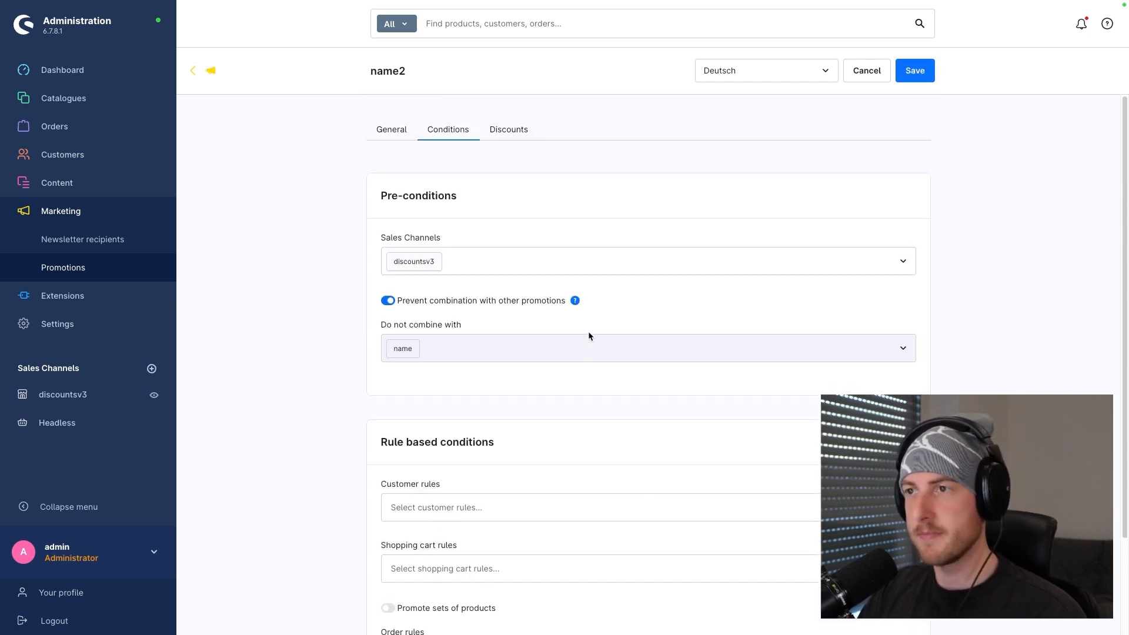
Add a discount to the promotion and keep it applied to the cart
click(509, 128)
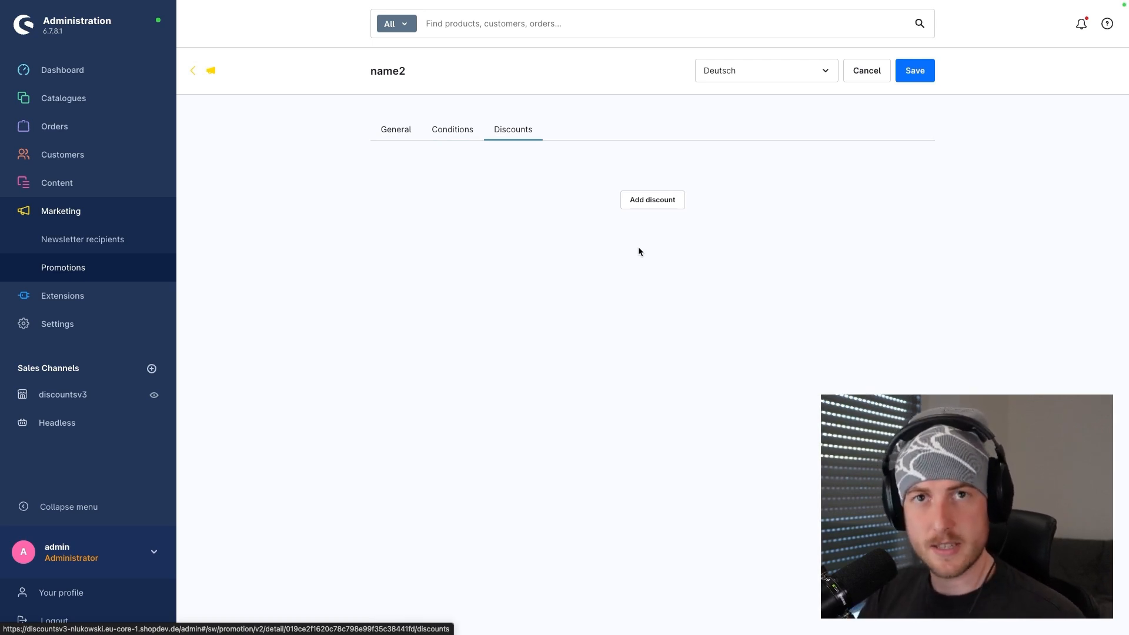
click(652, 200)
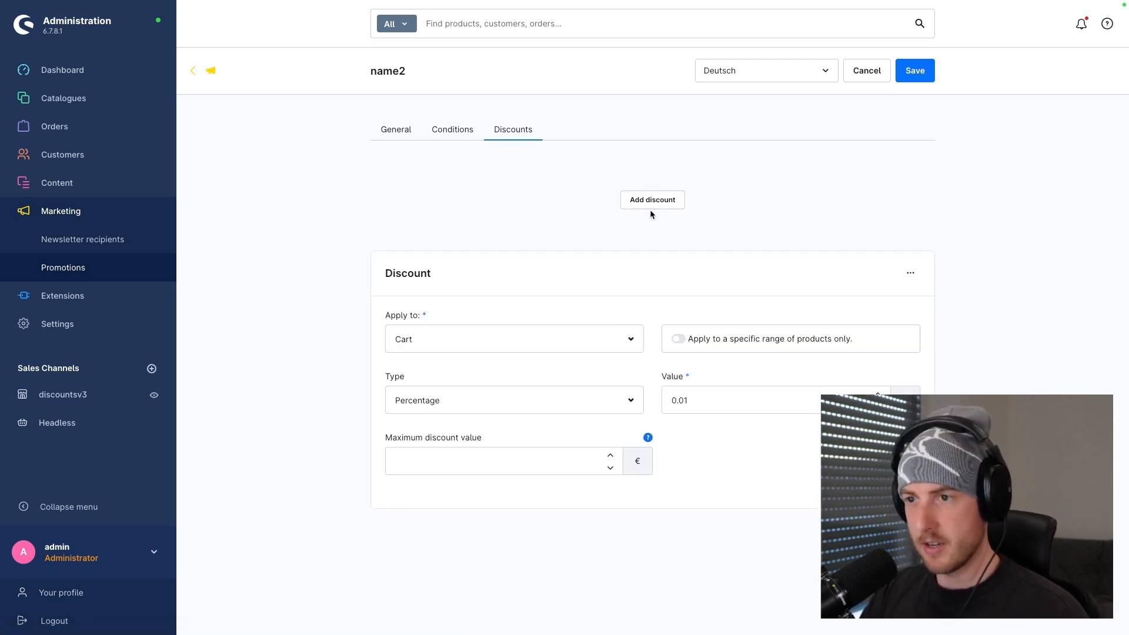
click(564, 348)
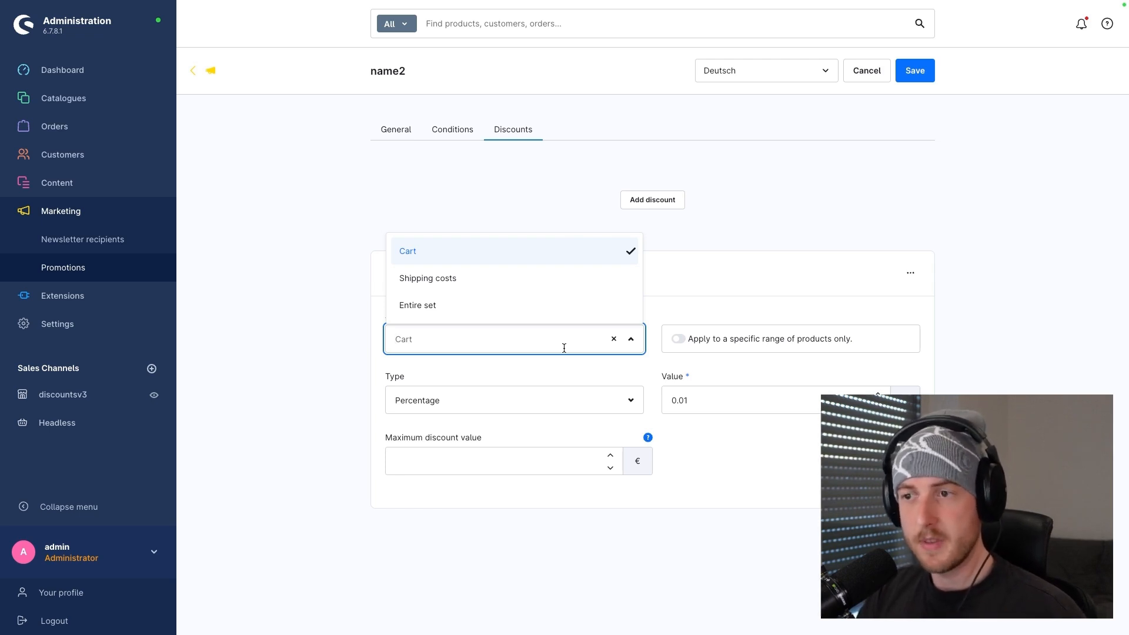
click(400, 252)
click(449, 344)
click(447, 356)
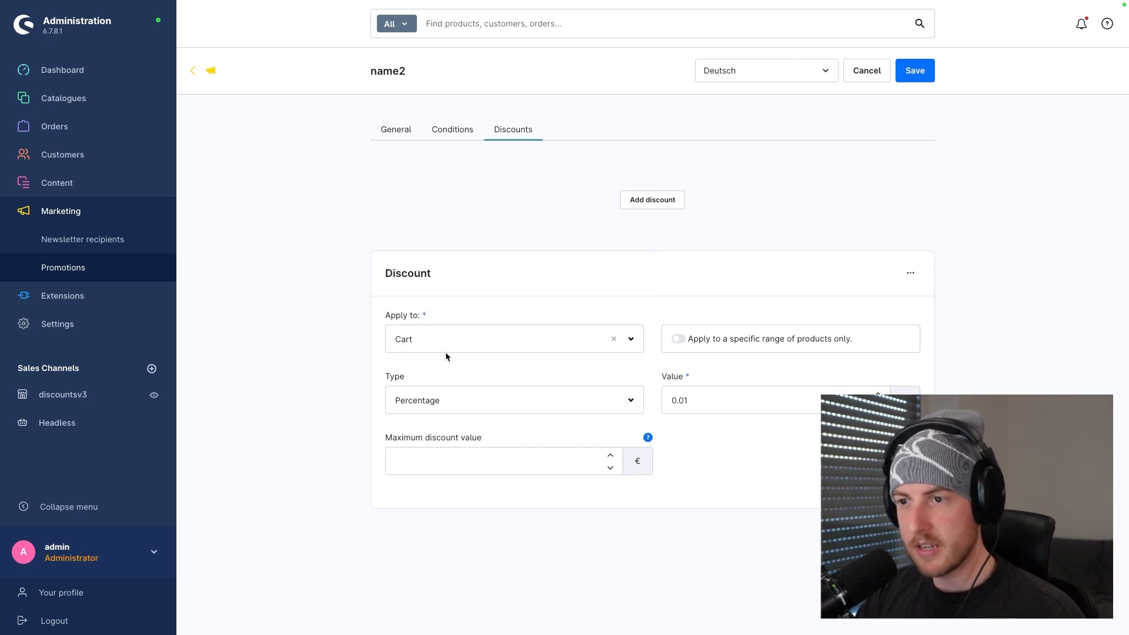
Check the discount types on offer, keep Percentage, and set the discount's value to 15
click(438, 393)
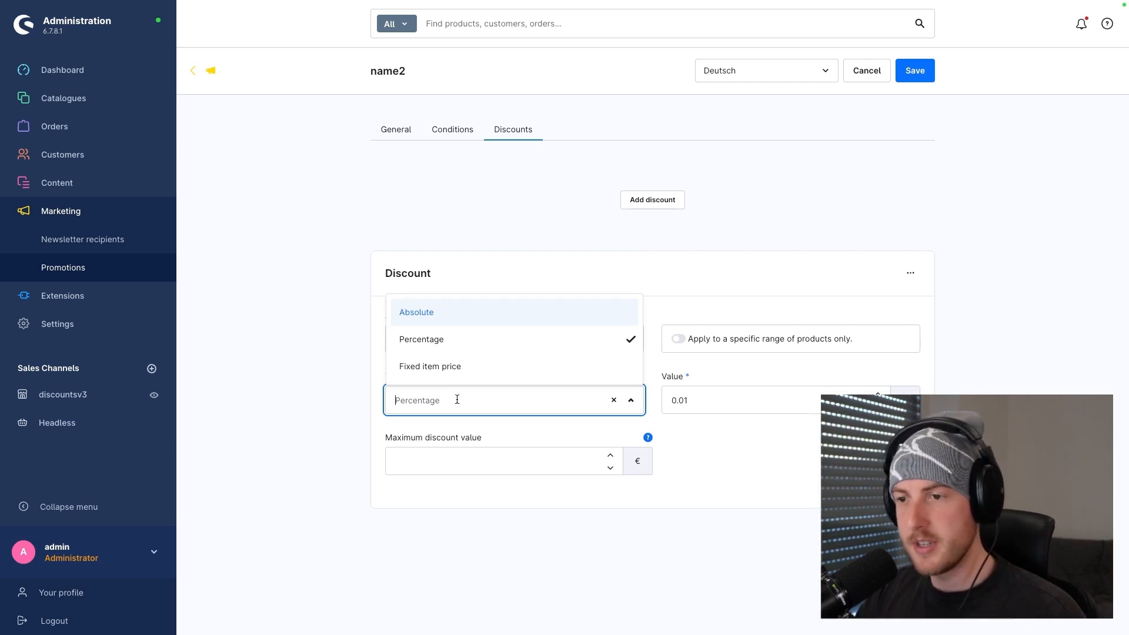
click(708, 428)
click(409, 404)
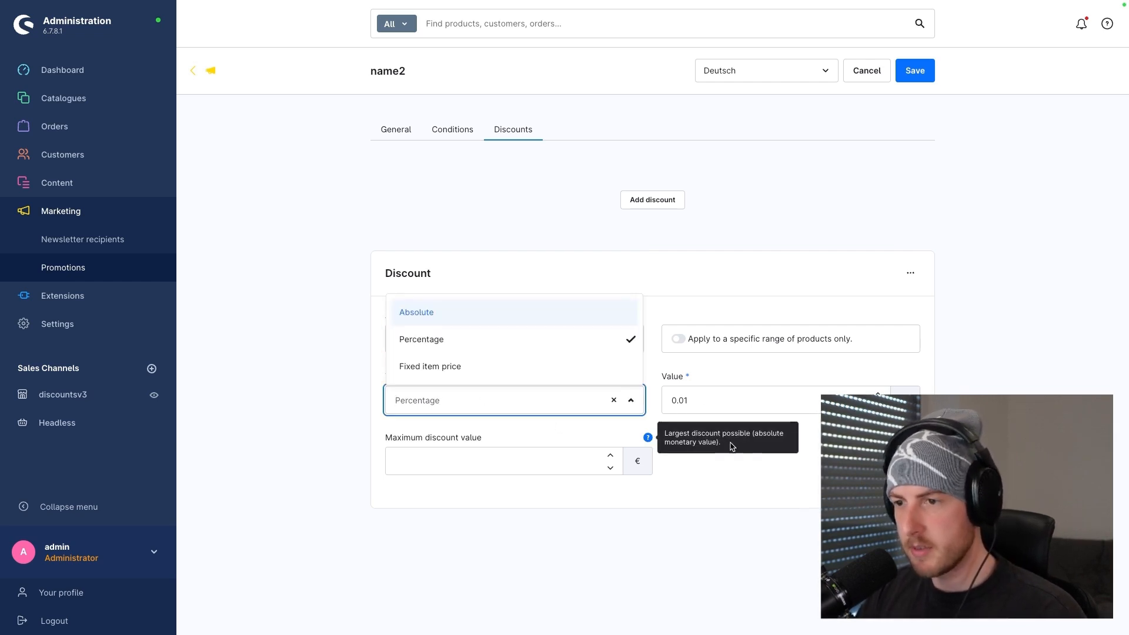
click(715, 400)
double_click(714, 400)
text(15)
click(698, 481)
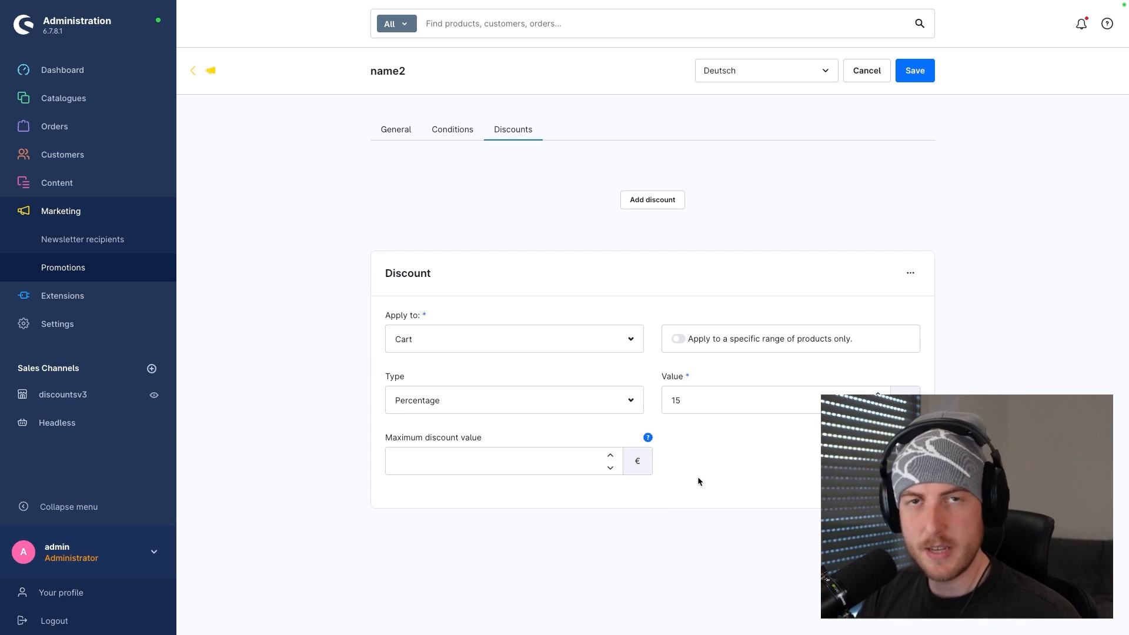
Change the discount's type to Fixed item price and apply it to Shipping costs
click(476, 406)
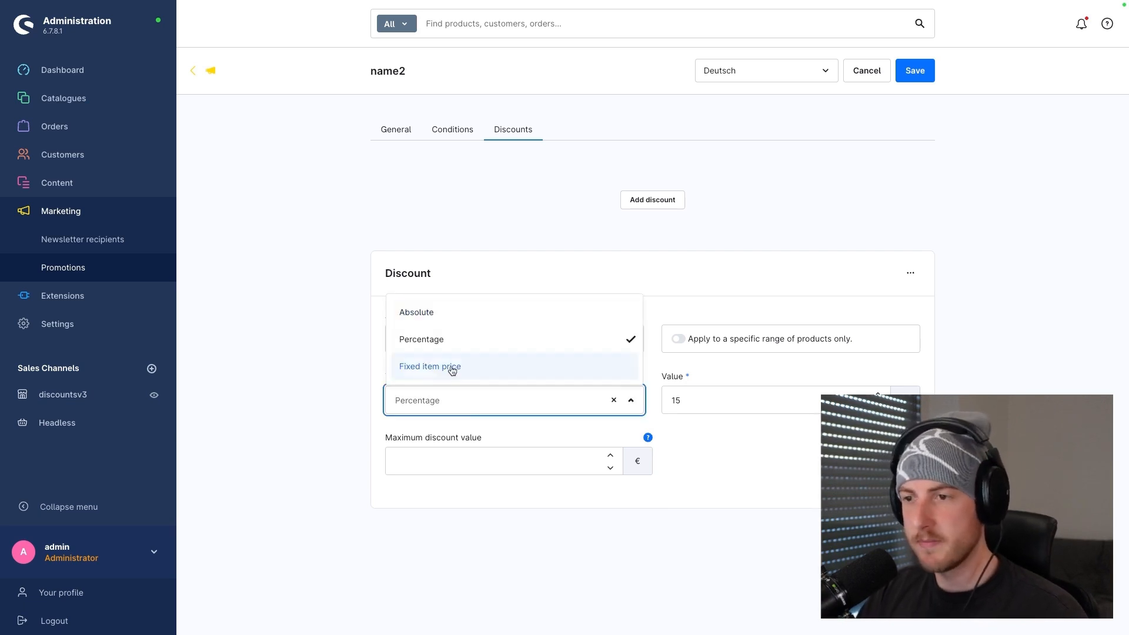
click(449, 366)
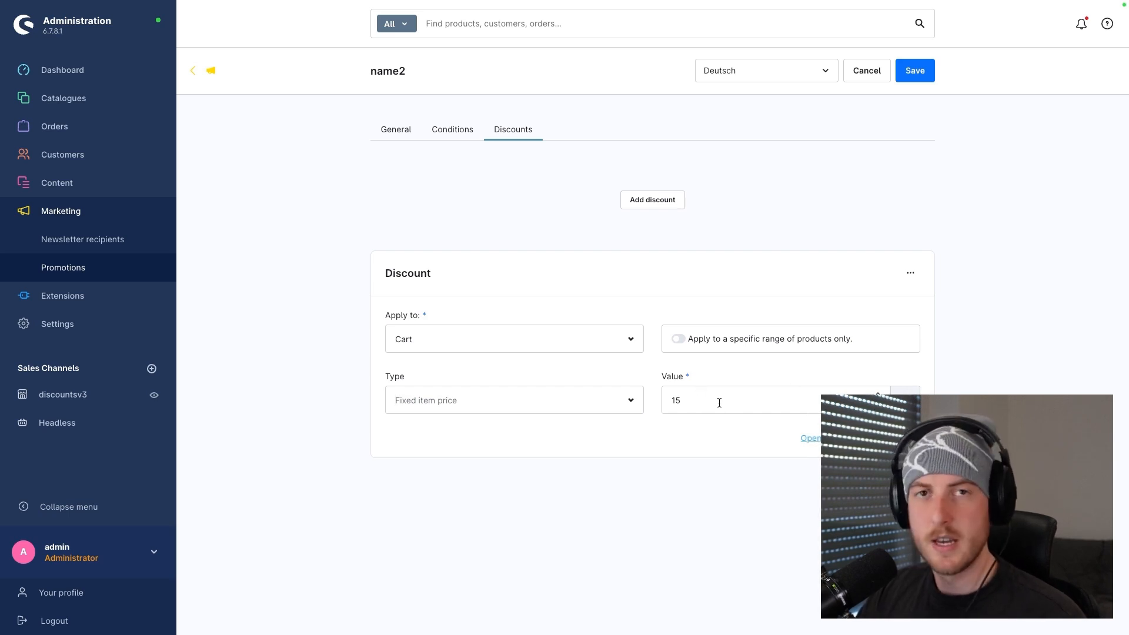
click(466, 350)
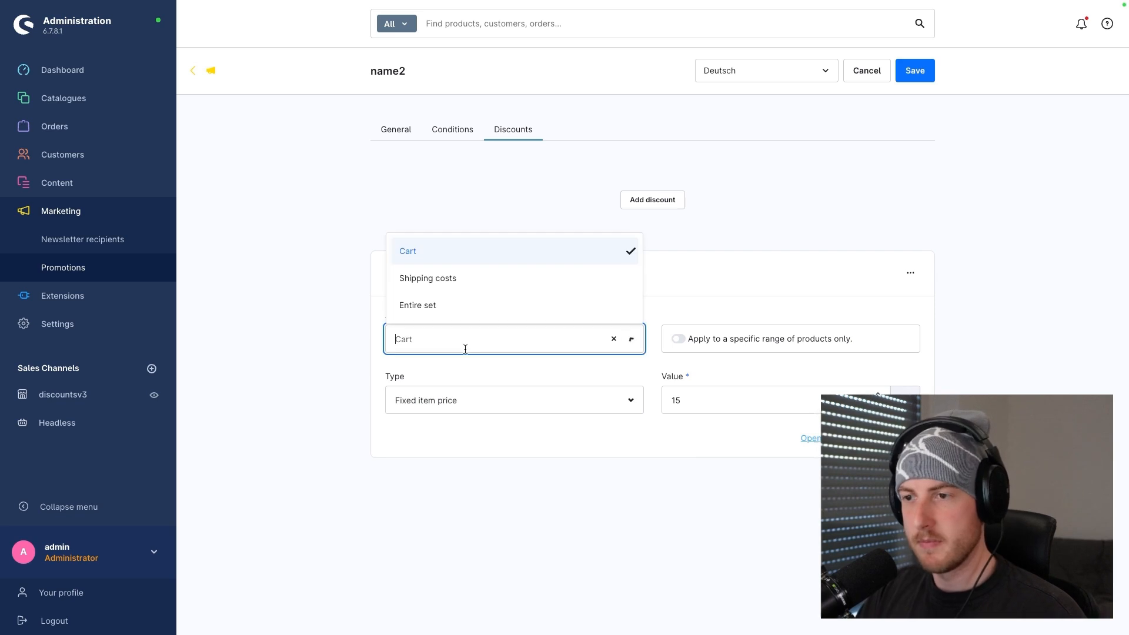
click(436, 281)
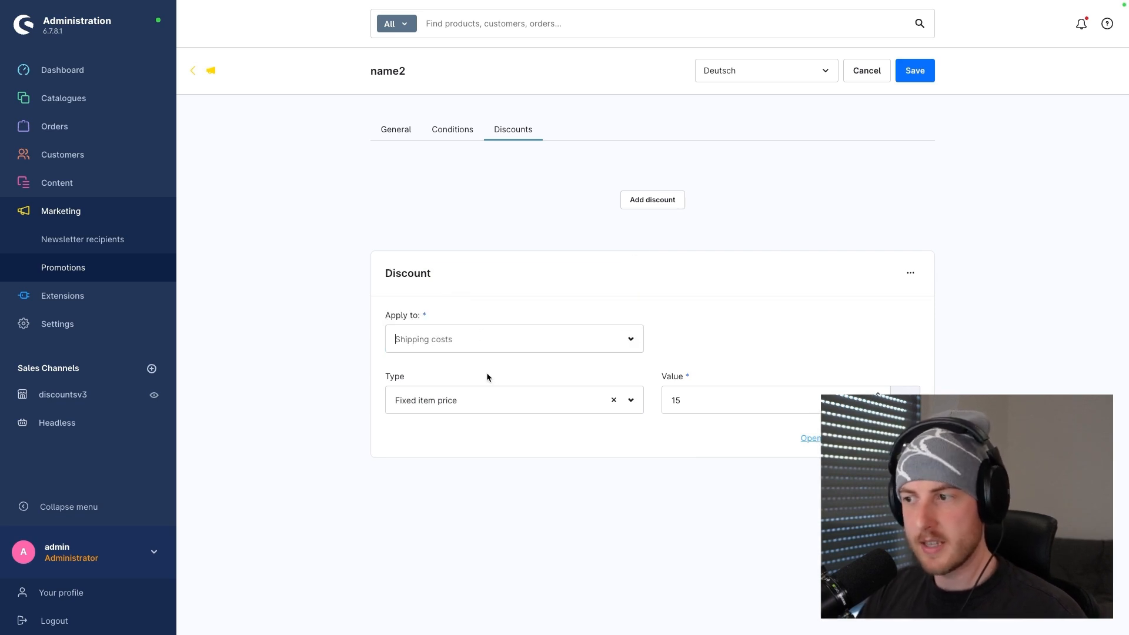
Check the discount types available for shipping costs without choosing one, and apply the discount to Entire set
click(469, 399)
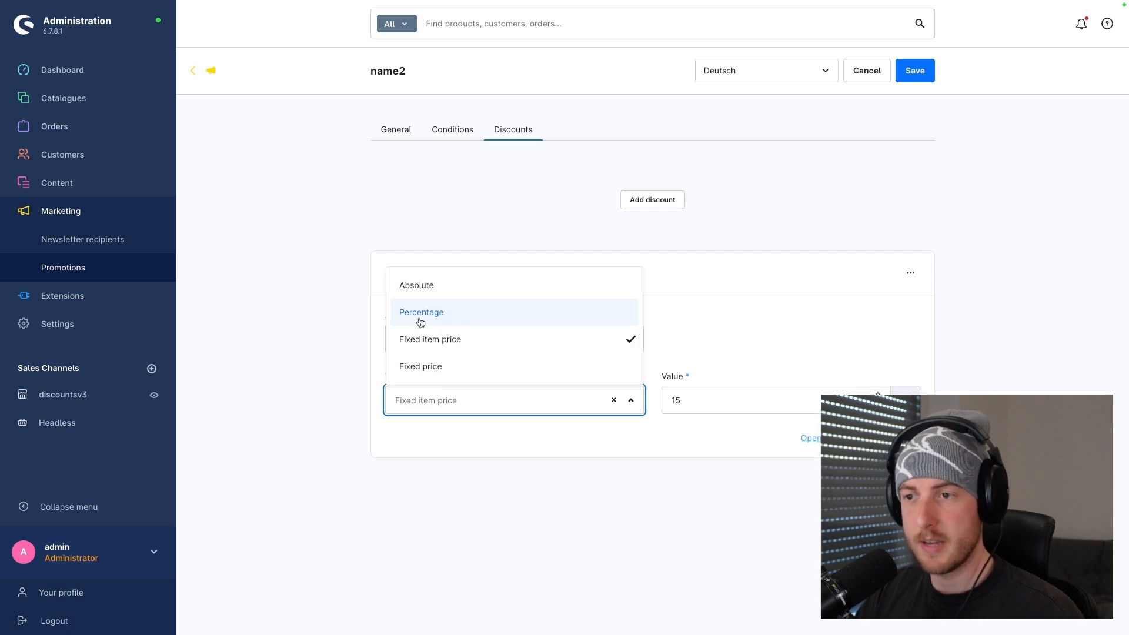
click(340, 319)
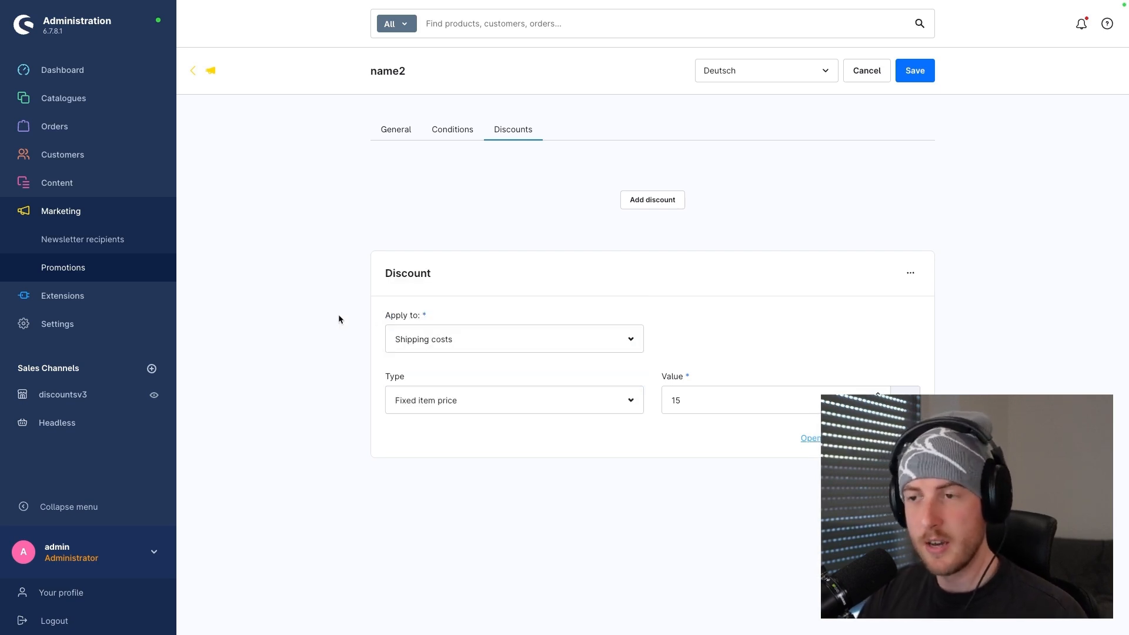
click(487, 346)
click(435, 305)
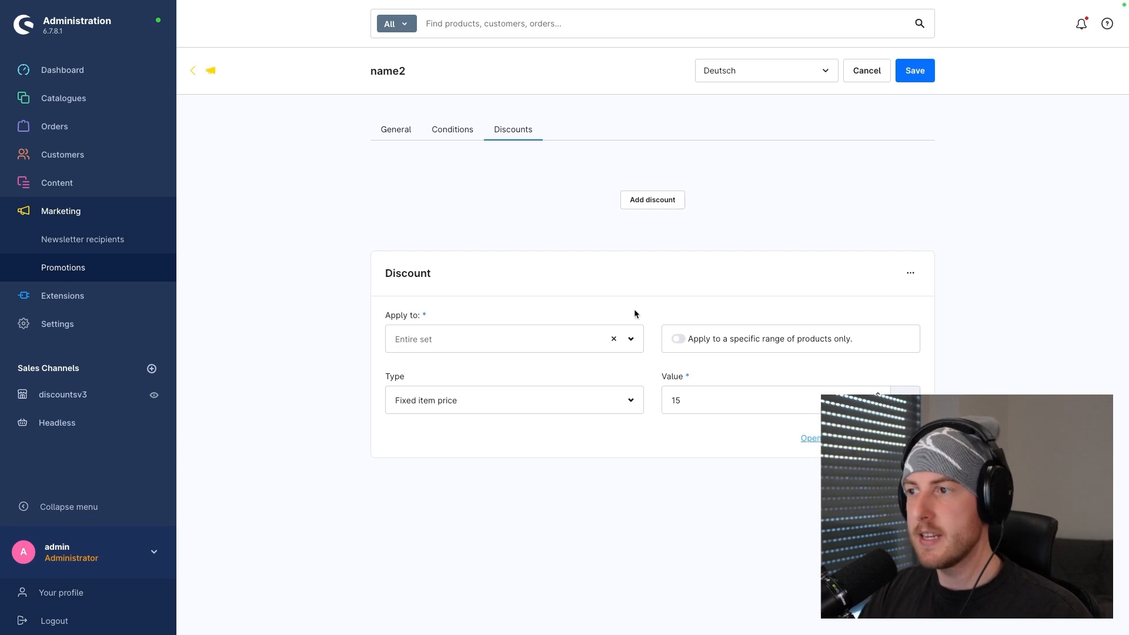
Add a second discount with its default settings and save the promotion
click(662, 203)
click(662, 204)
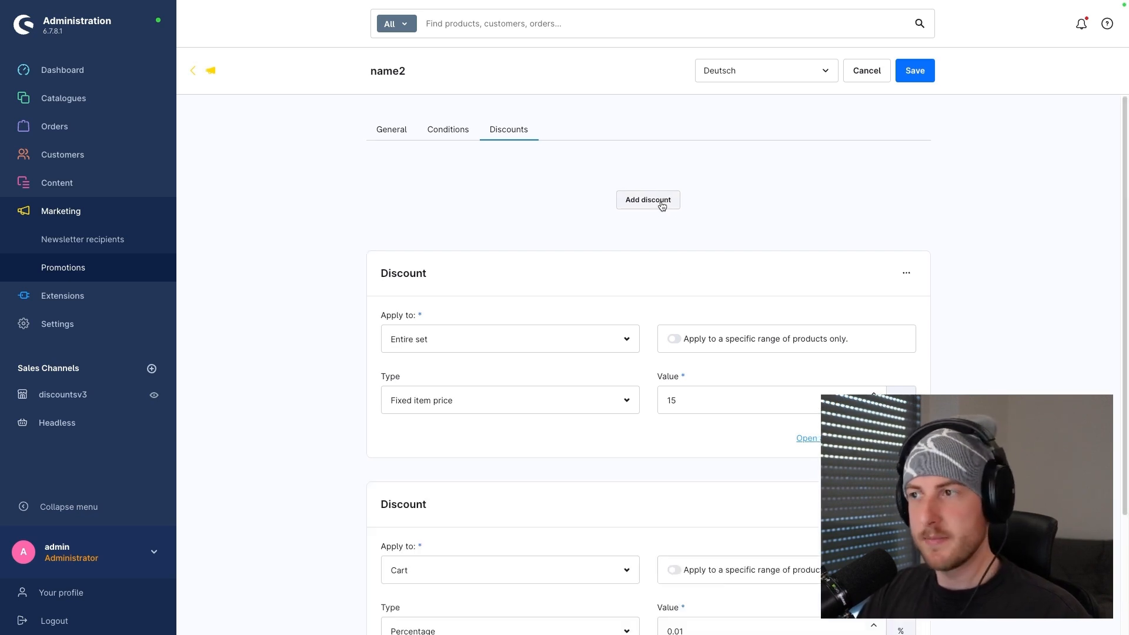
scroll(464, 338, down, 3)
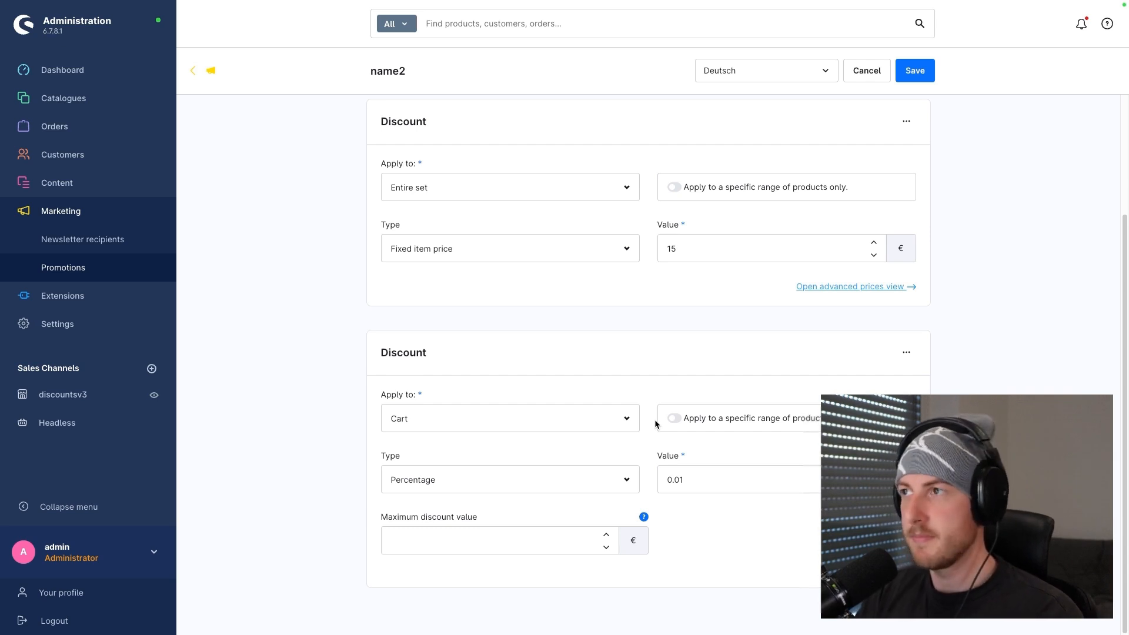
click(912, 75)
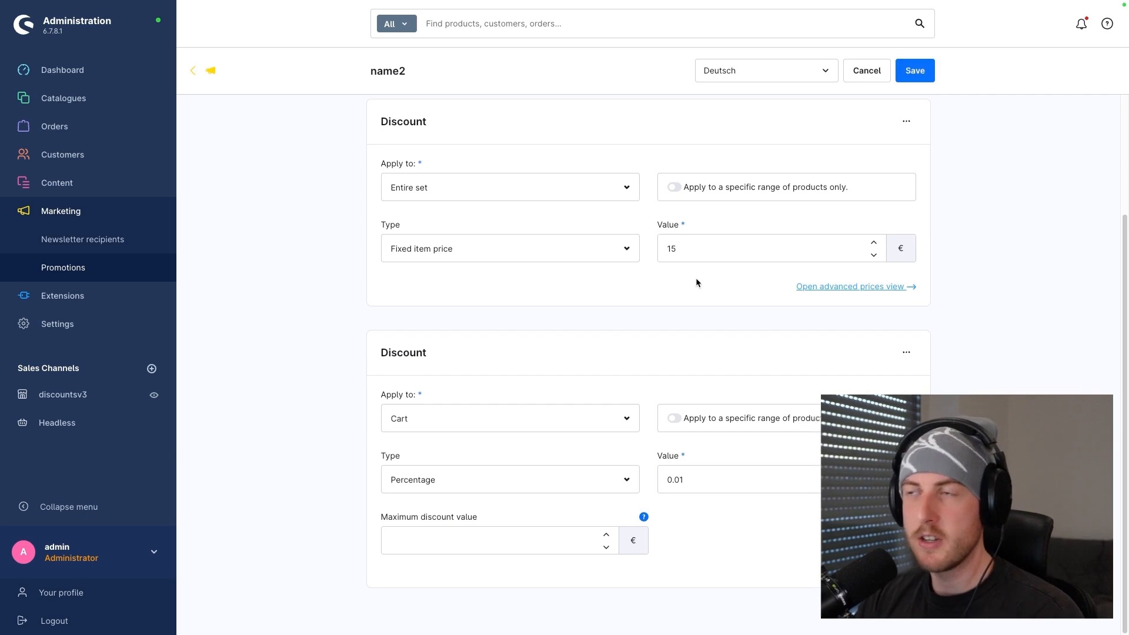